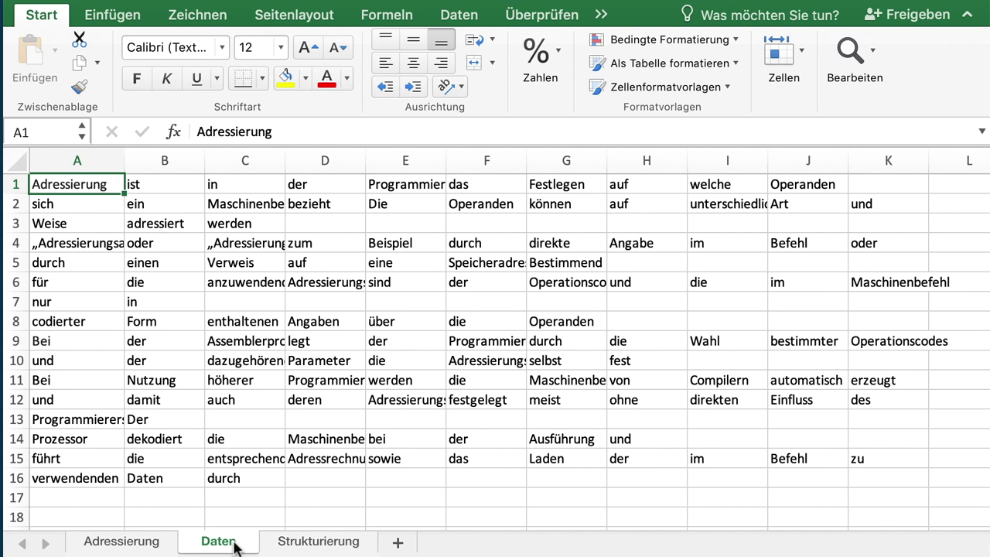
- On the Strukturierung sheet, enter "Daten" in A1, "und" in B1 and "Information" in A2
click(307, 544)
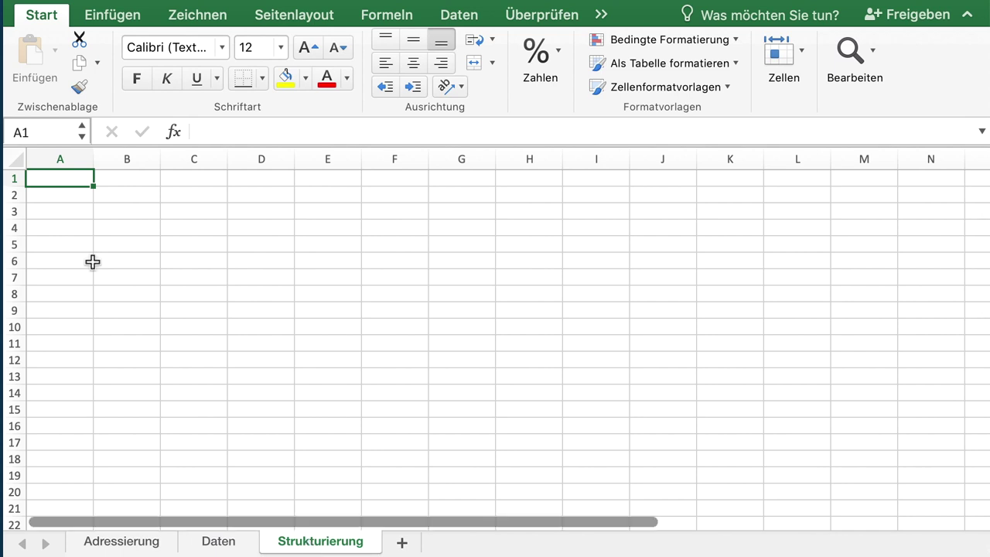
text(Daten)
key(Tab)
text(und)
key(Return)
text(I)
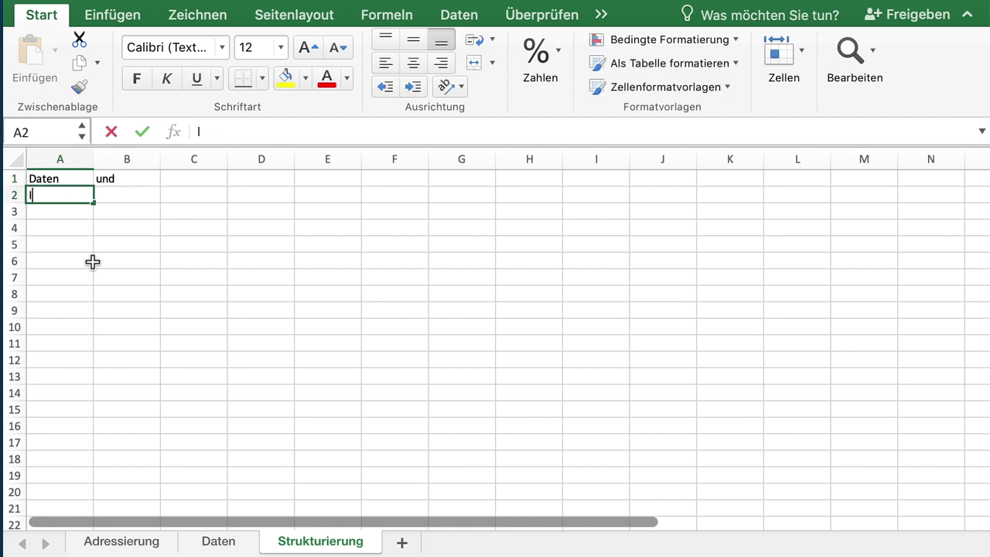
text(nformation)
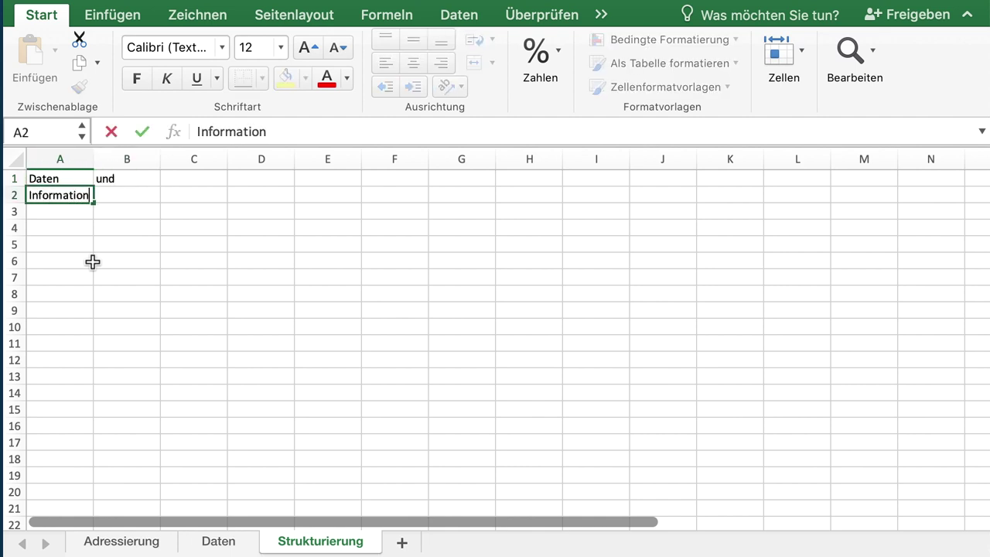
key(Return)
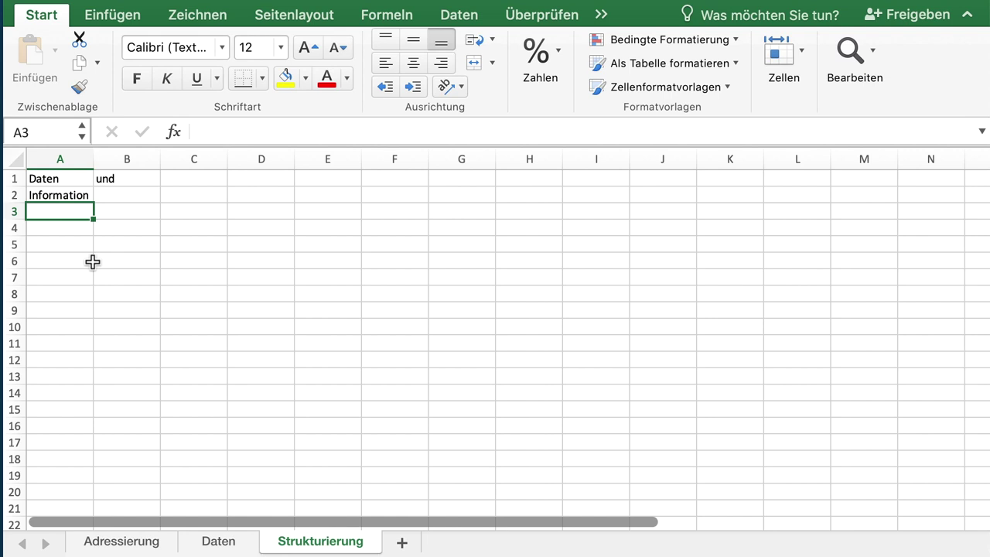
- Enter the error markers "Fehler 1" in D1, "Fehler 2" in C2 and "Fehler 3" in A4
click(258, 178)
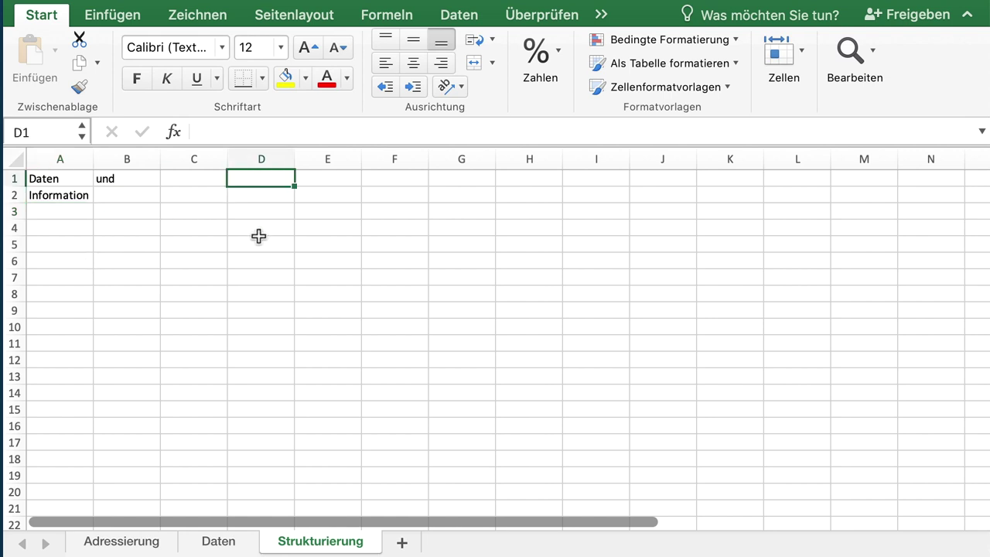
text(Fehler 1)
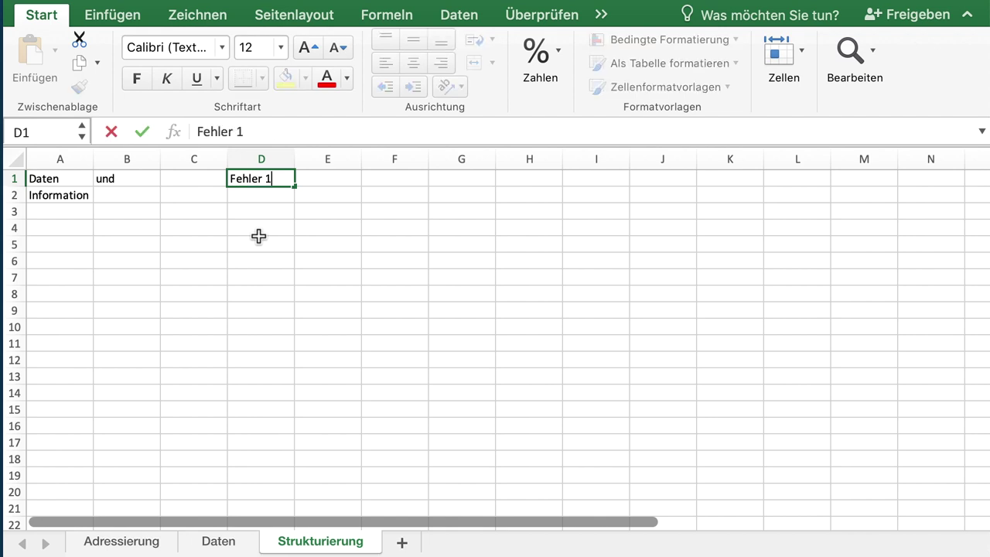
key(Return)
key(Left)
text(Fehler 2)
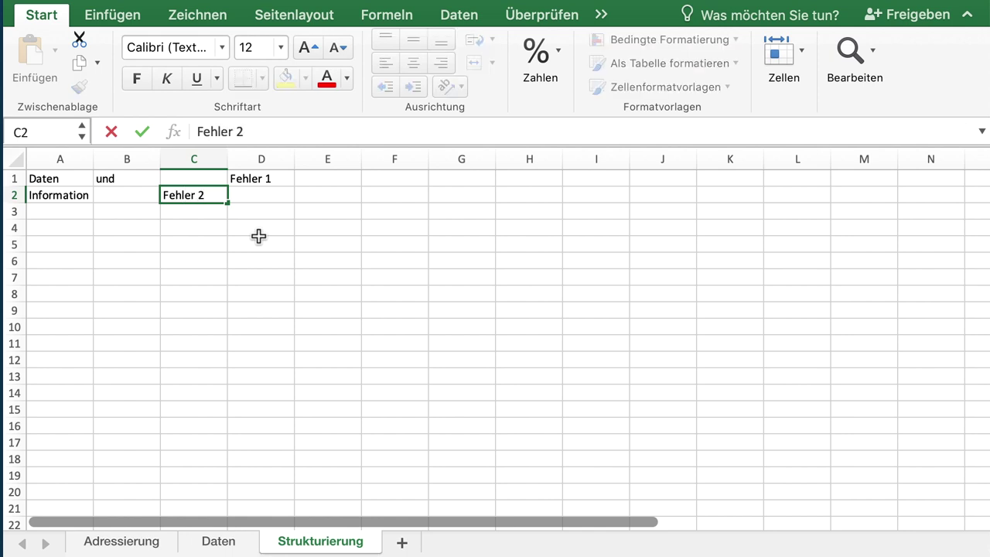
key(Return)
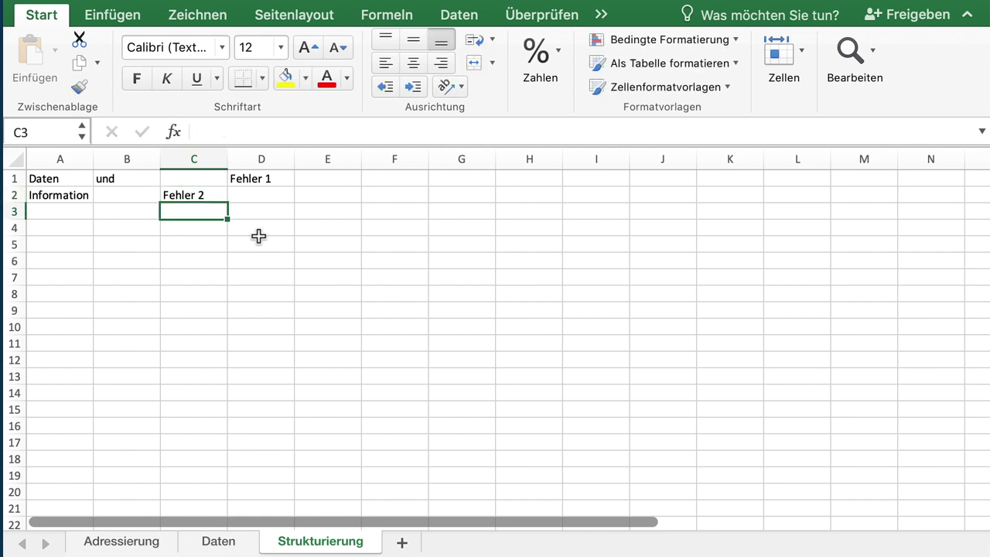
key(Return)
key(Left)
key(Left)
text(Fehler 3)
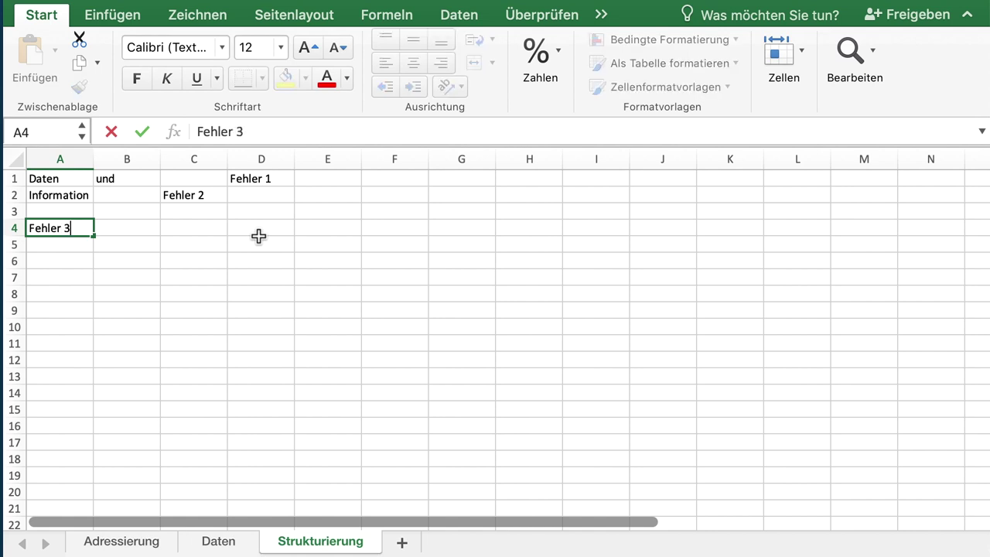
key(Return)
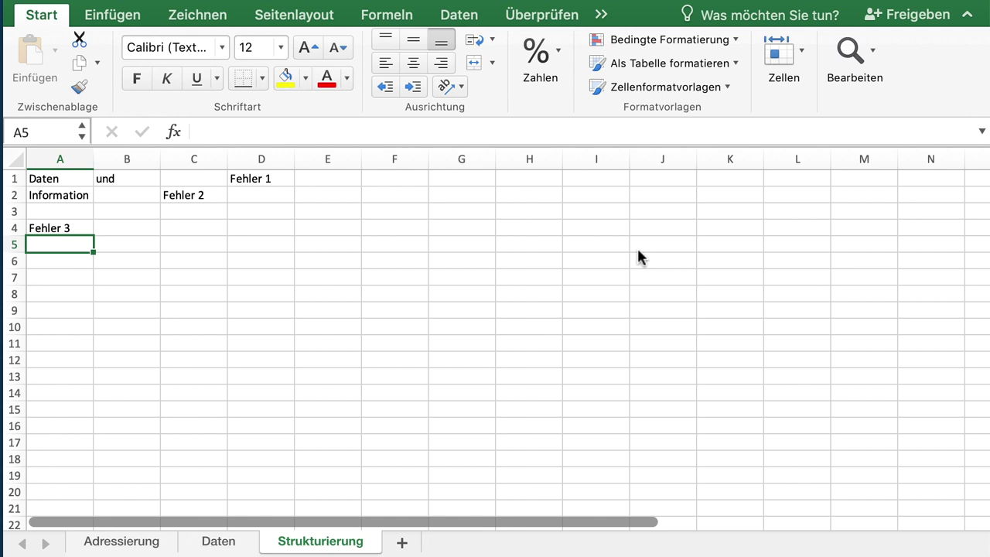
- Enter the column headings "Zeile" in A6 and "Spalte" in B6
key(Down)
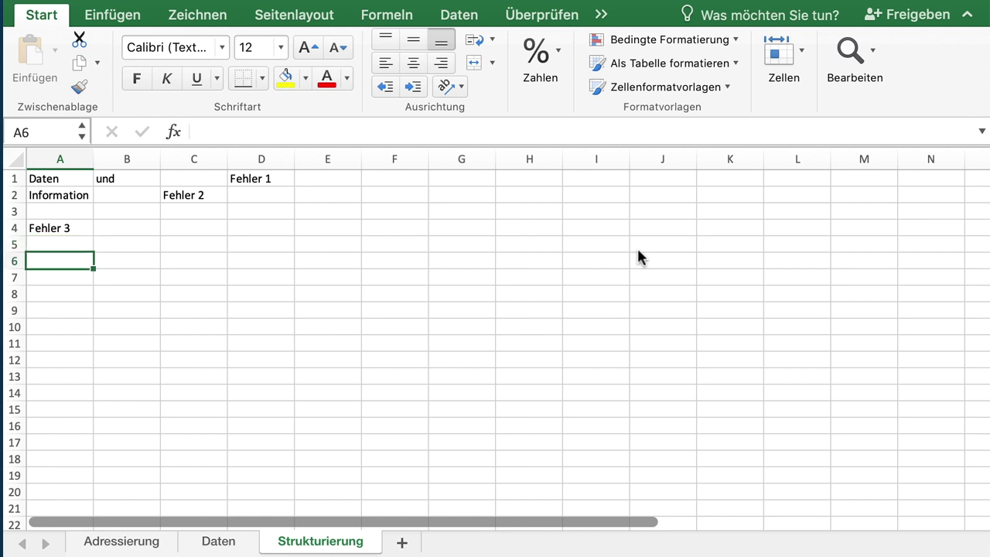
text(Zeile)
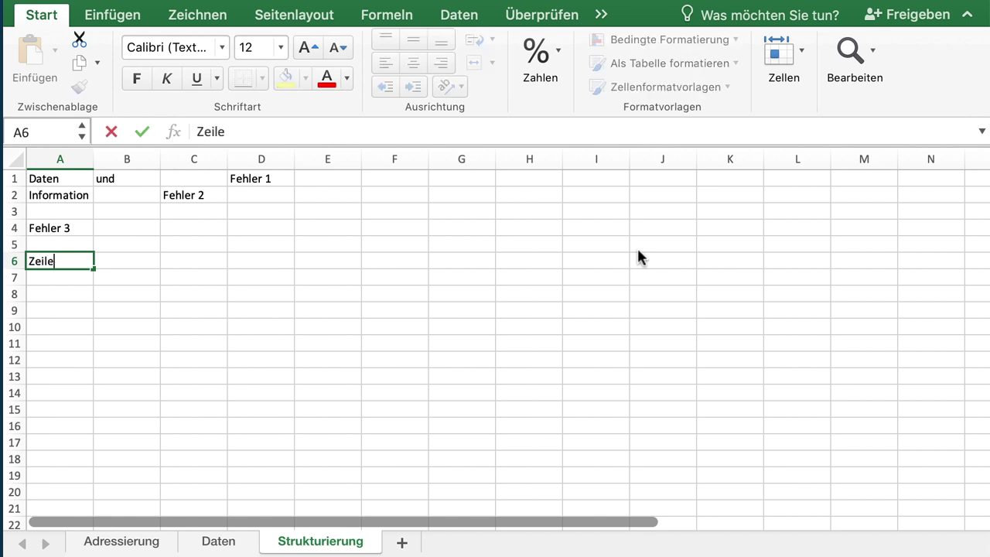
key(Tab)
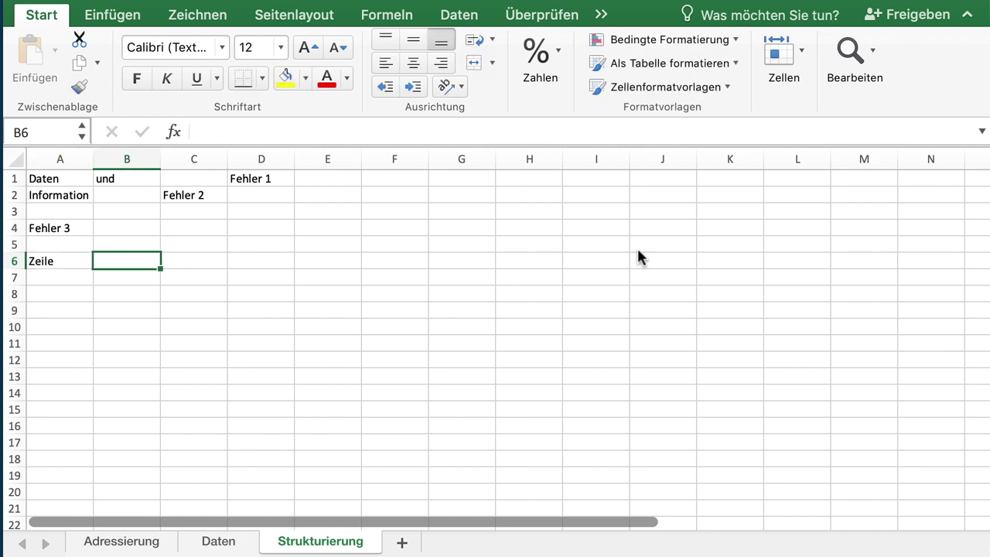
text(Spalte)
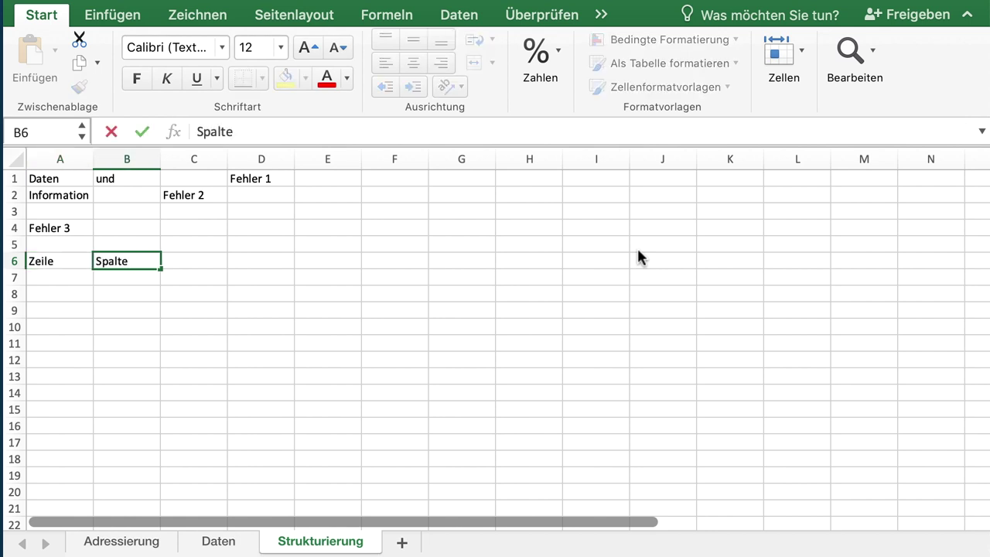
key(Return)
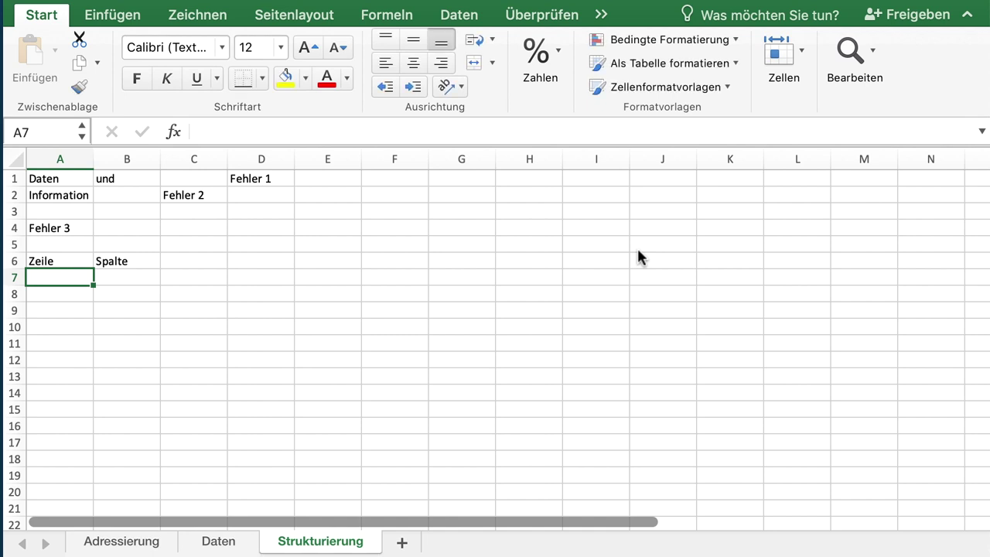
- Enter the starting value 1 under both headings, in A7 and B7
text(1)
key(Tab)
text(1)
key(Tab)
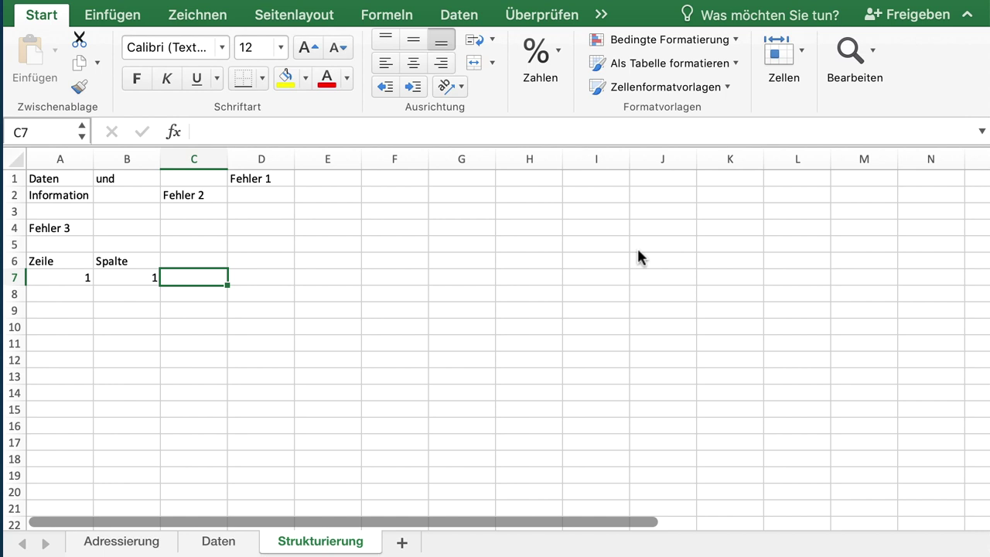
- Enter the formula =ADRESSE(A7;B7) in C7 to build the cell address from row and column numbers
text(=adress)
key(Tab)
key(Left)
key(Left)
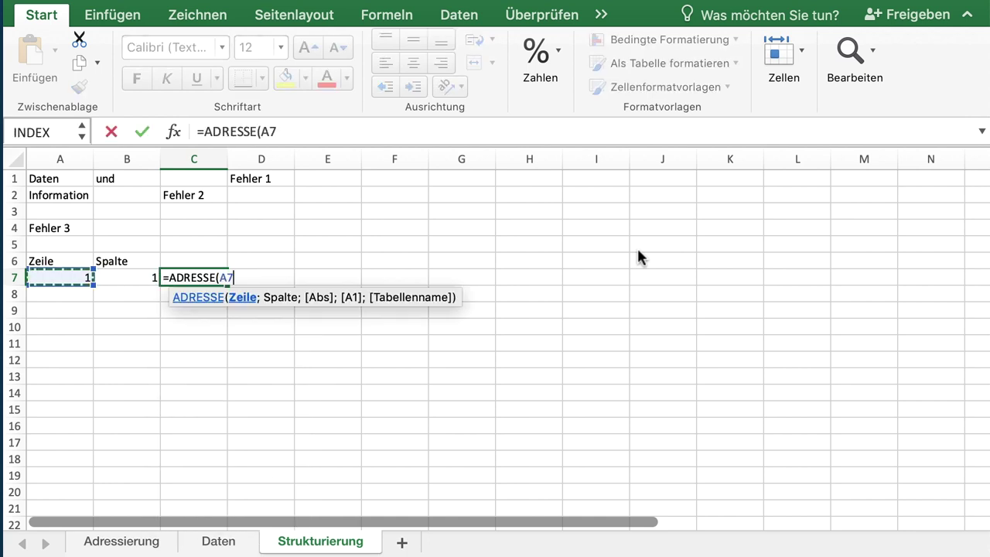
text(;)
key(Left)
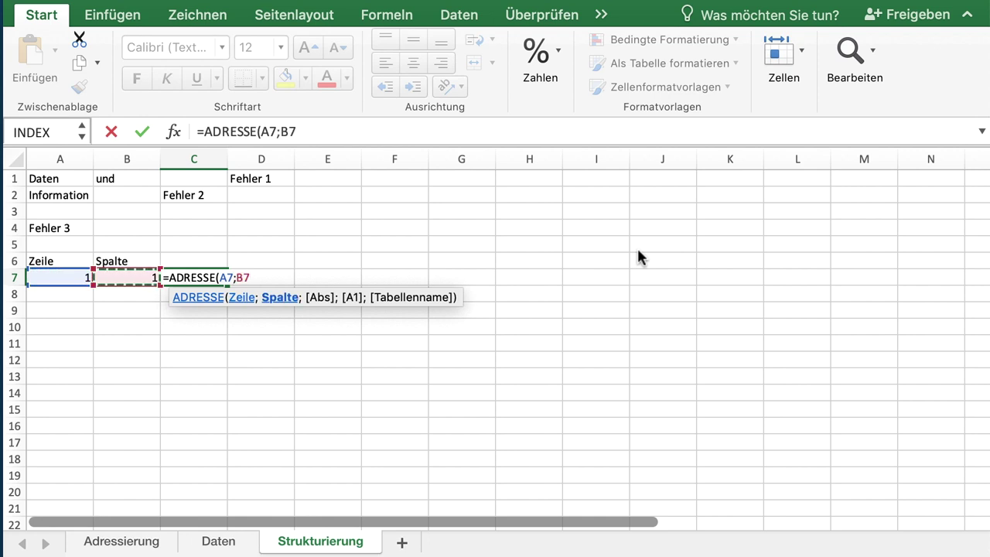
key(Tab)
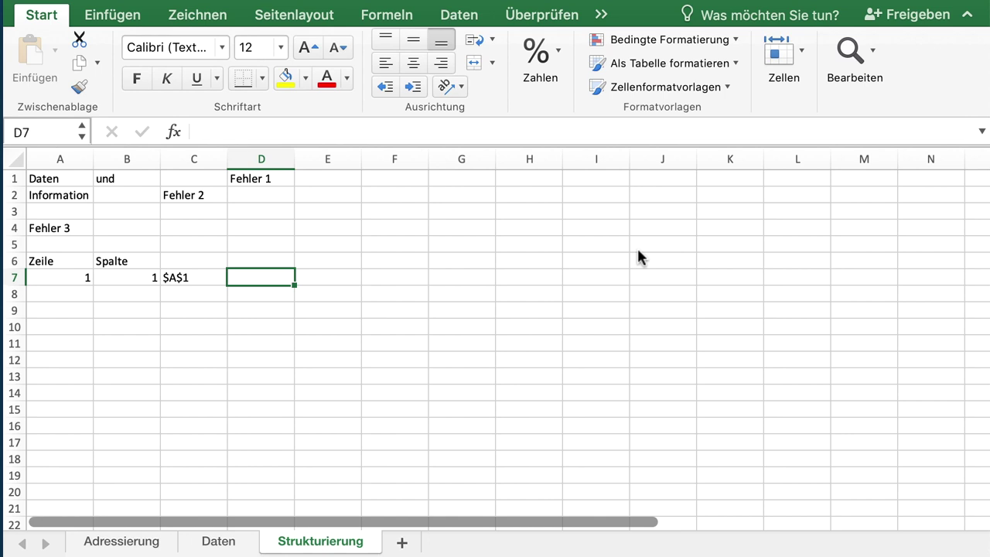
- Enter the formula =INDIREKT(C7) in D7 to fetch the content of the addressed cell
text(=)
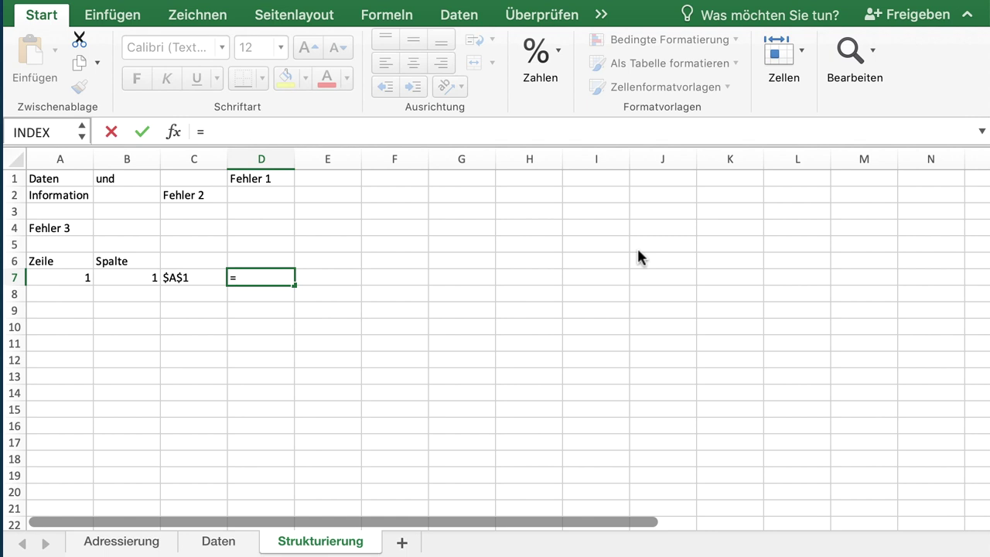
text(indirek)
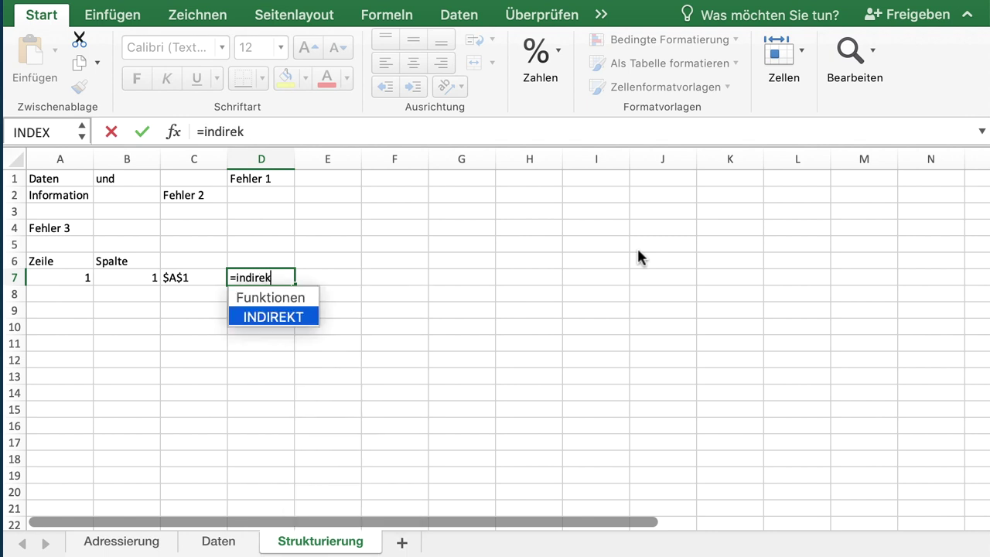
key(Tab)
key(Left)
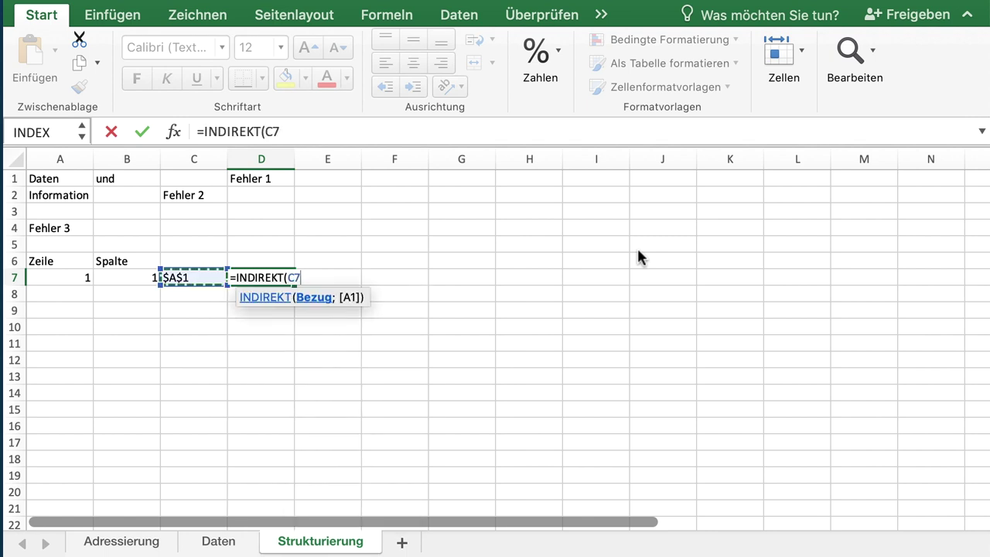
key(Return)
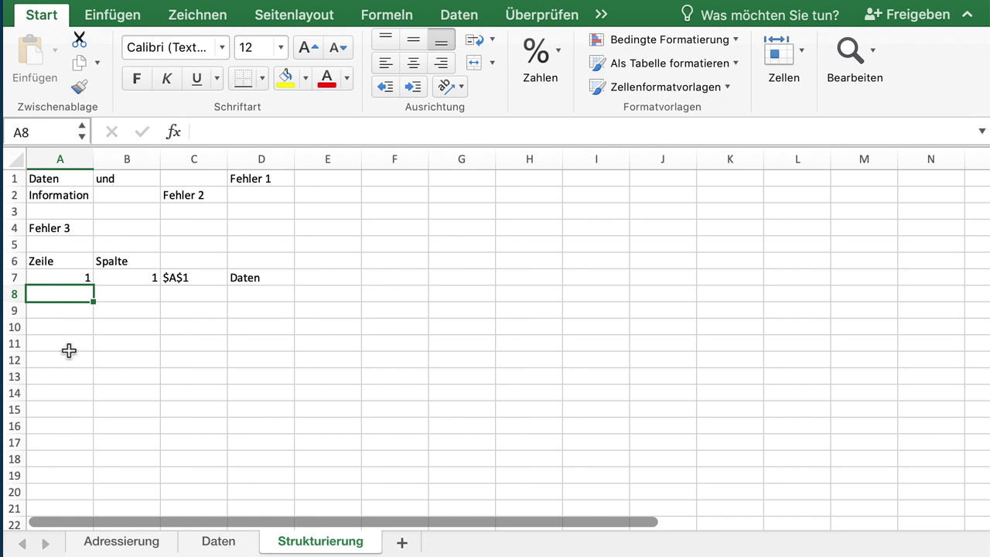
- Enter =A7 in A8 to carry over the row number and =B7+1 in B8 to increment the column number
text(=)
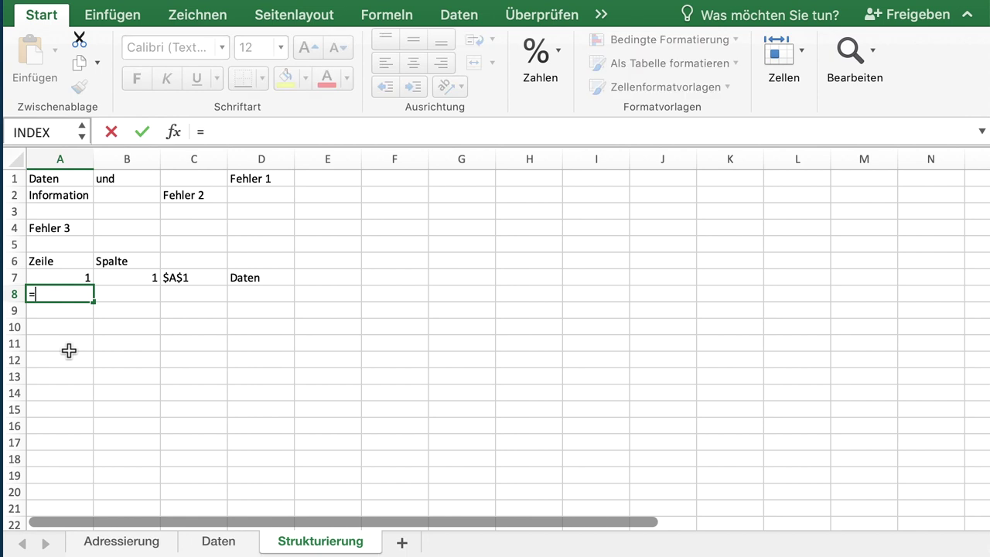
text(A7)
key(Tab)
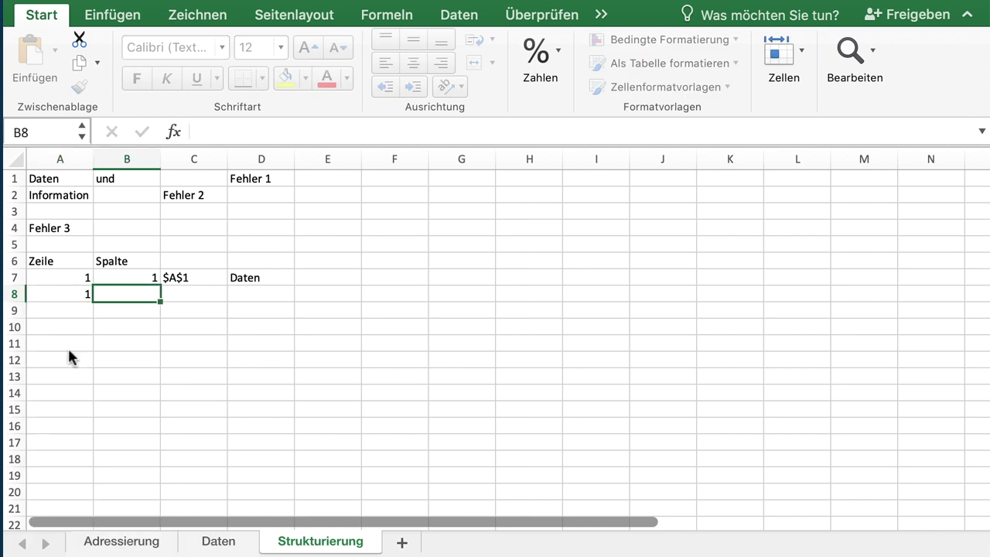
text(=)
key(Up)
text(+1)
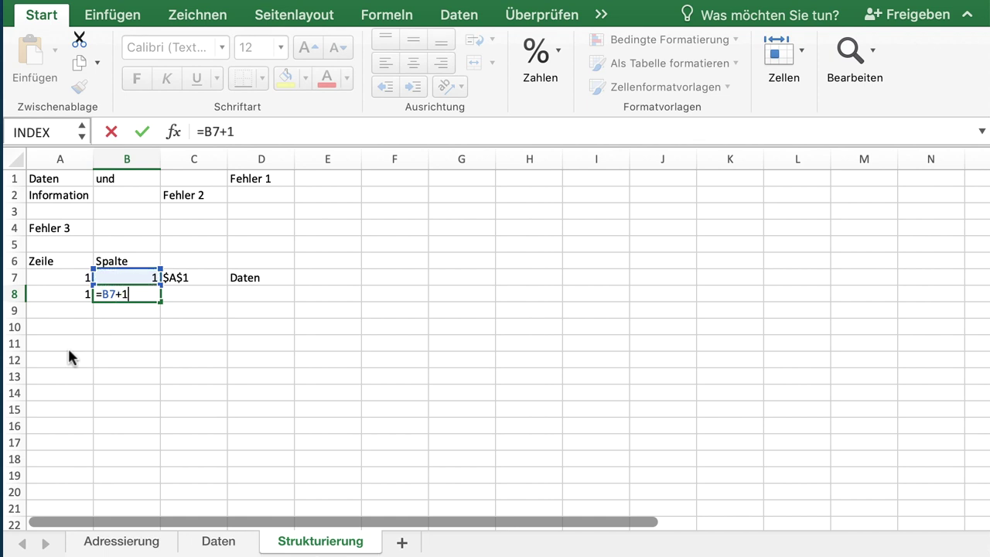
key(Tab)
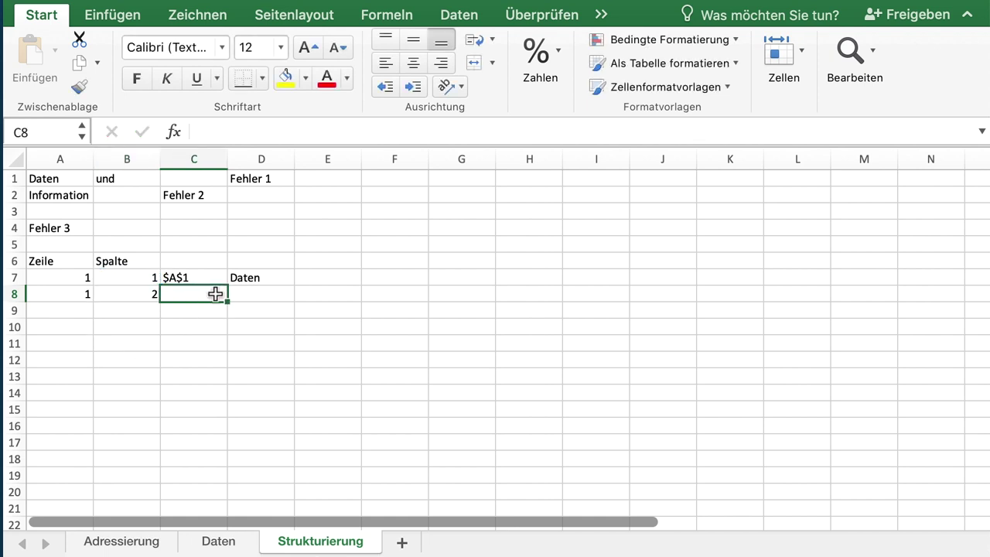
- Fill the formulas in C7:D7 down to row 8, and fill A8:D8 down to row 10
click(208, 280)
drag(208, 280, 296, 303)
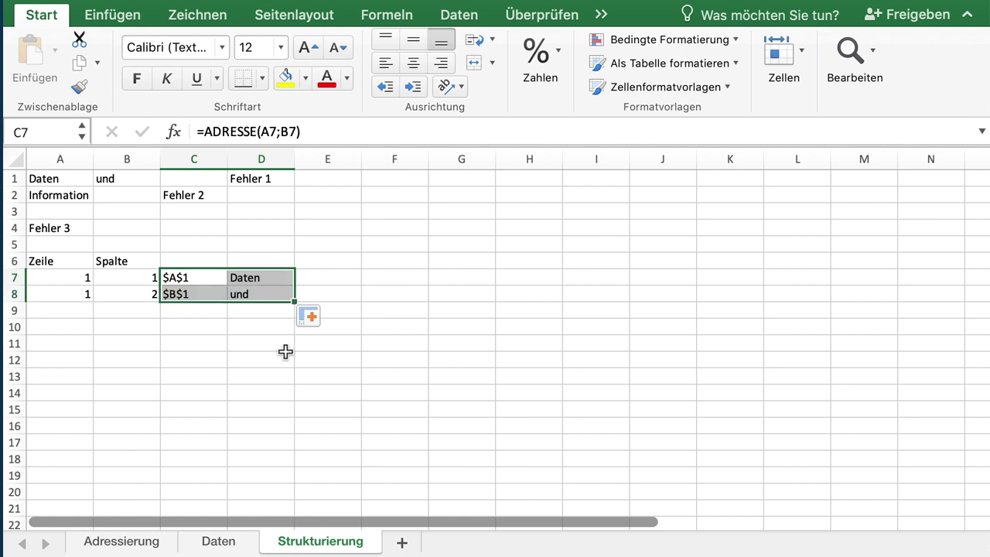
drag(40, 290, 246, 290)
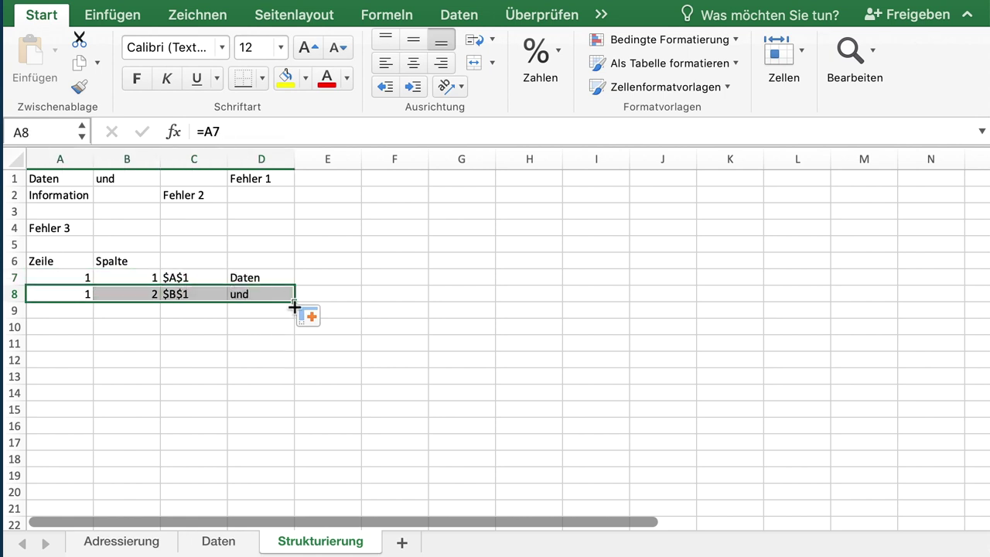
drag(294, 301, 293, 336)
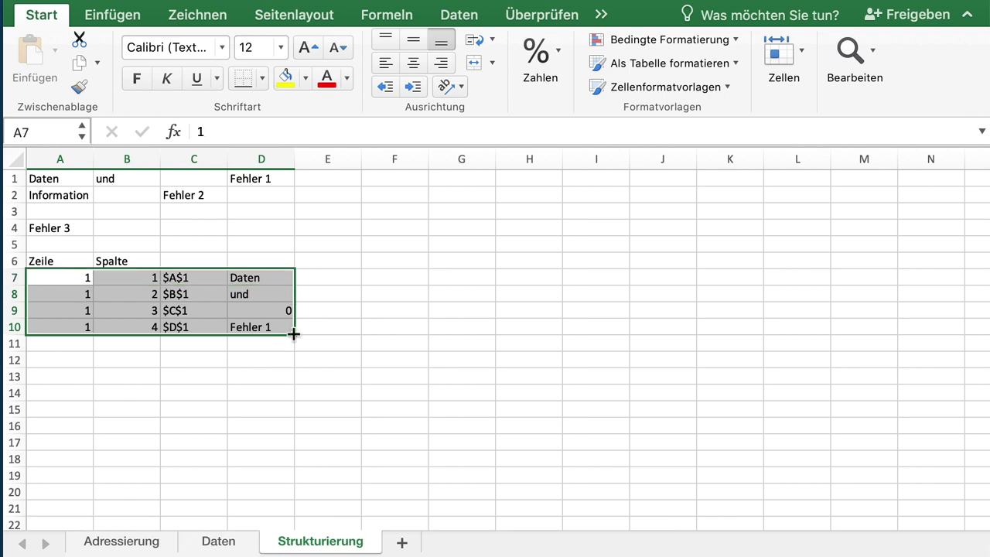
- Enter =ADRESSE(A7;B7+1) in E7 for the neighbouring column's address and fill it down to E10
click(329, 273)
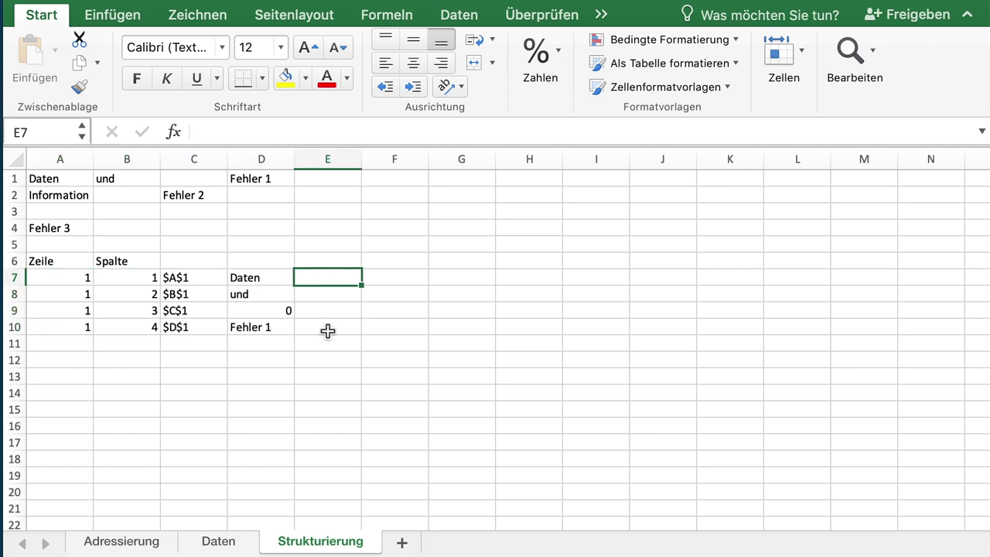
text(=adresse()
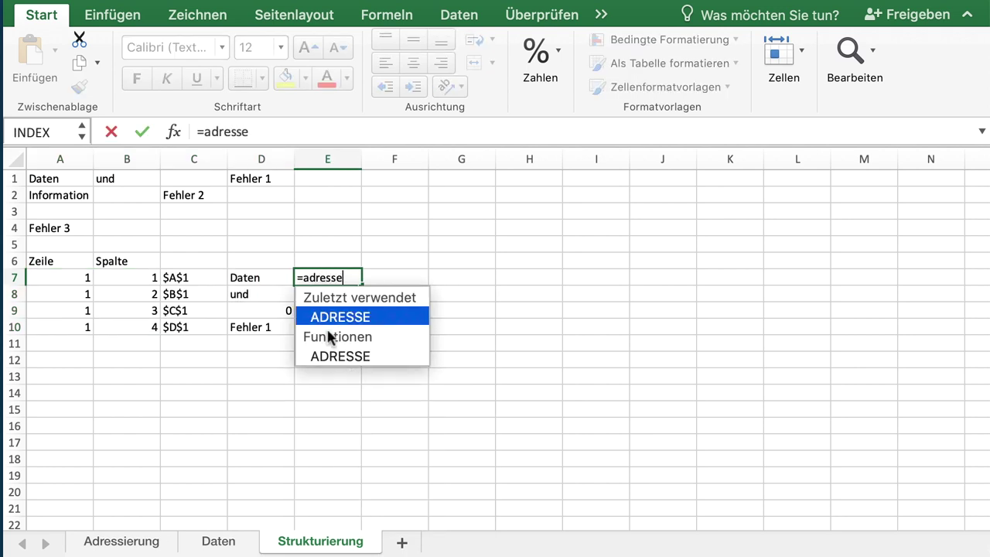
key(Left)
key(Left)
key(Left)
key(Left)
text(;)
key(Left)
key(Left)
key(Left)
text(+1)
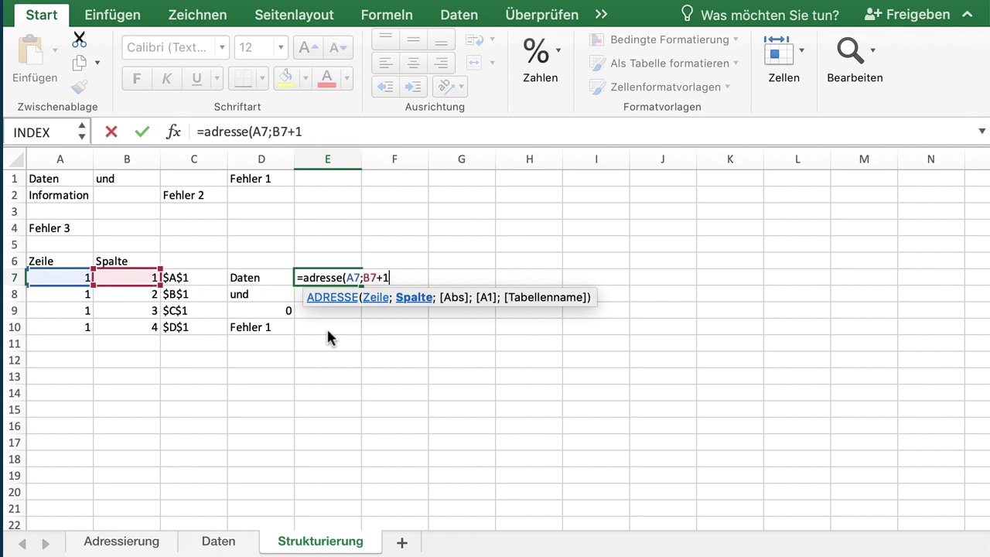
key(Return)
click(354, 280)
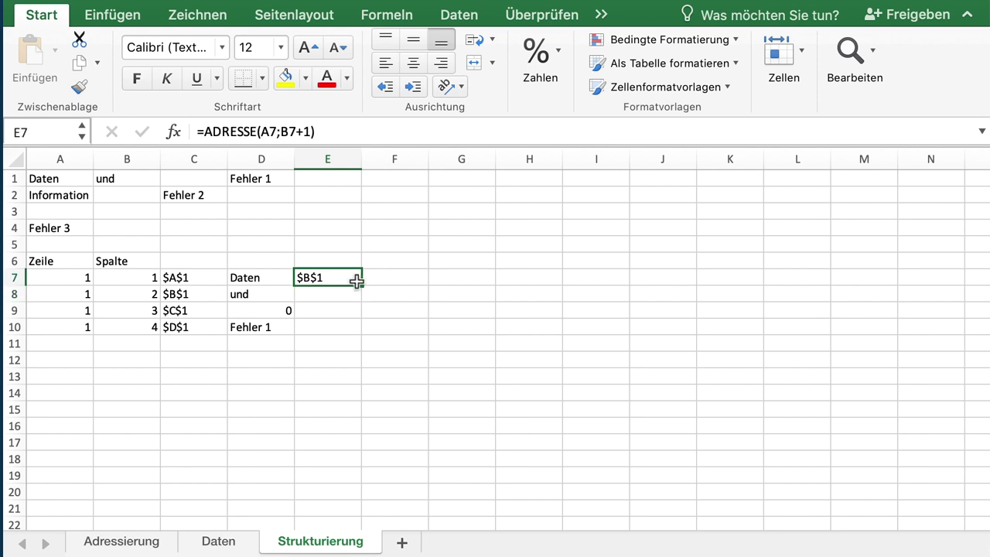
drag(360, 284, 360, 333)
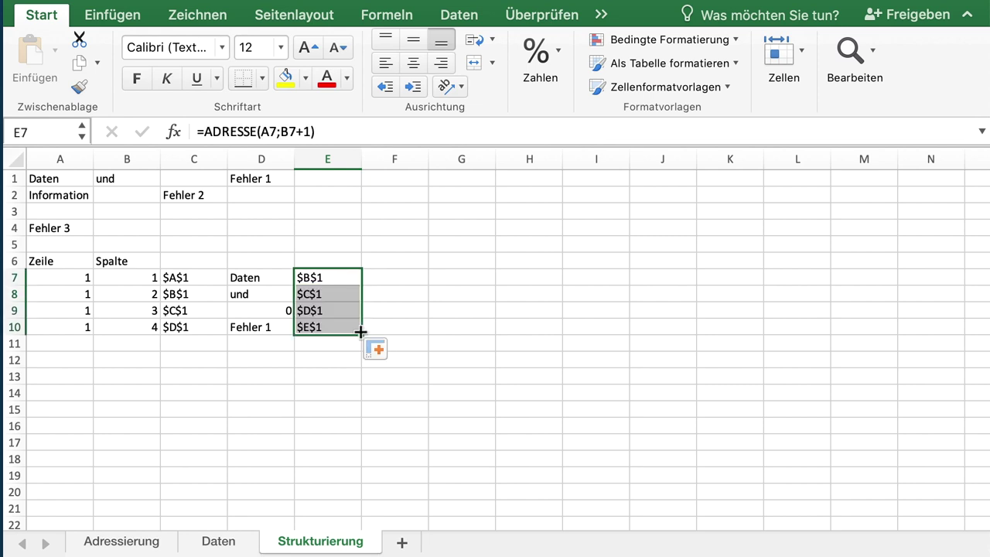
- Change the formula in B8 to =WENN(ISTLEER(INDIREKT(E7));1;B7+1) and fill it down to B10
double_click(128, 294)
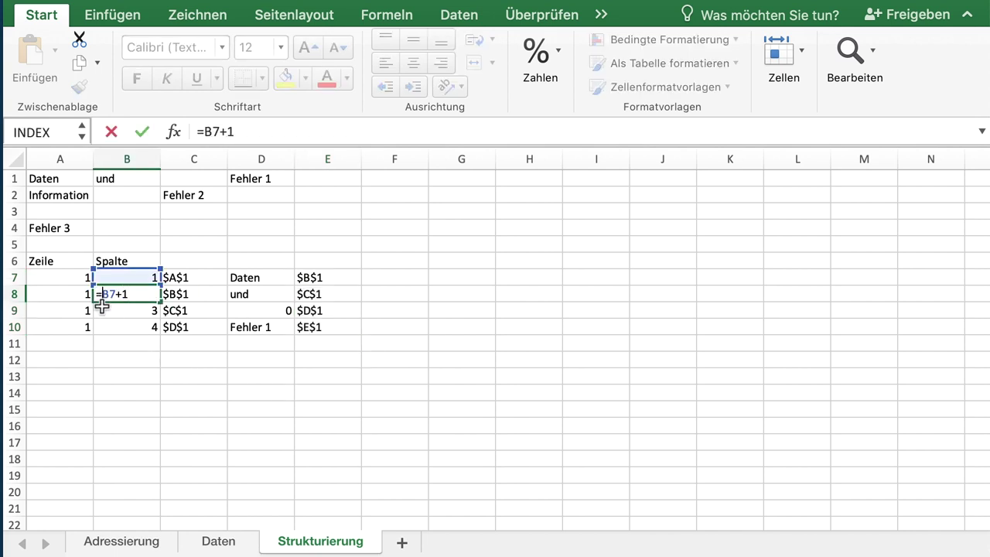
key(Left)
key(Left)
key(Left)
key(Left)
text(wenn(i)
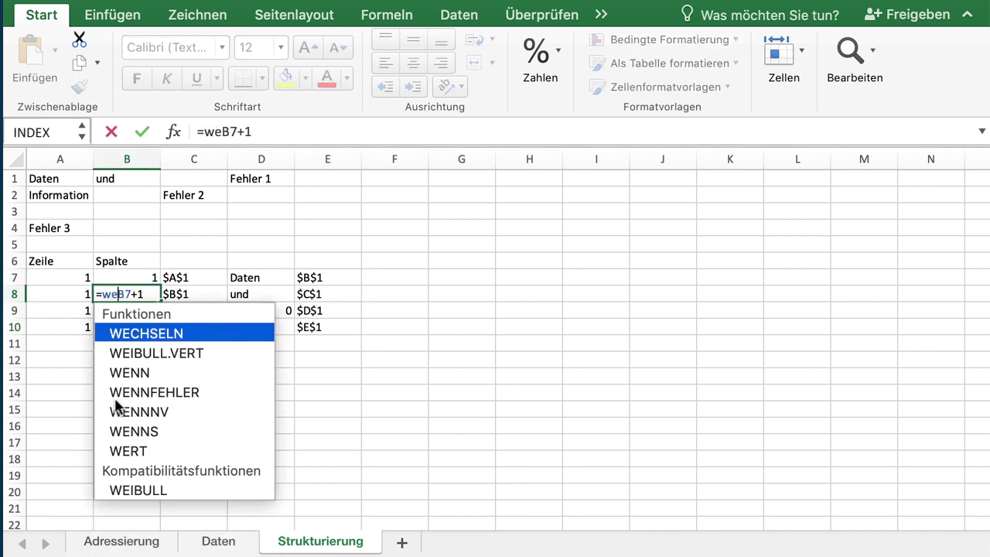
text(stleer()
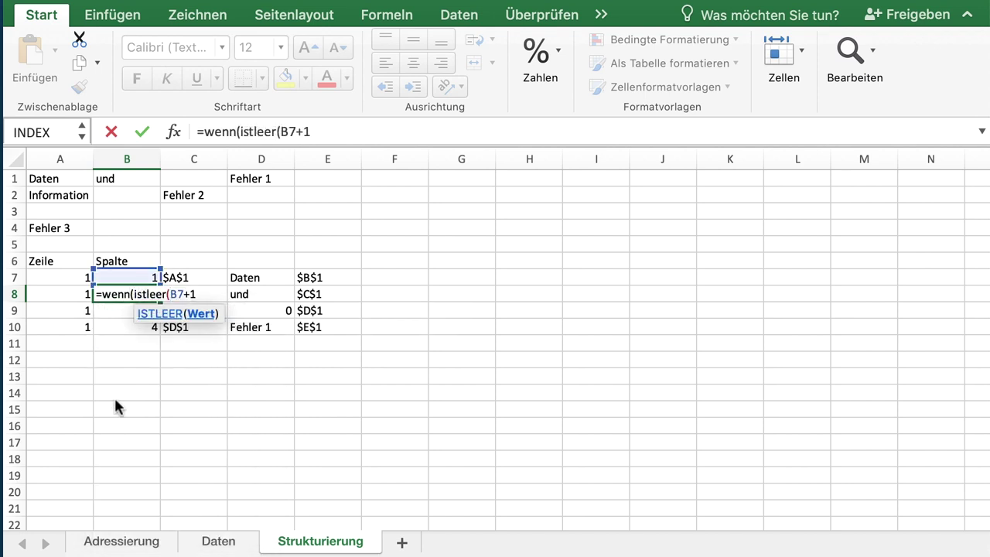
text(indirekt()
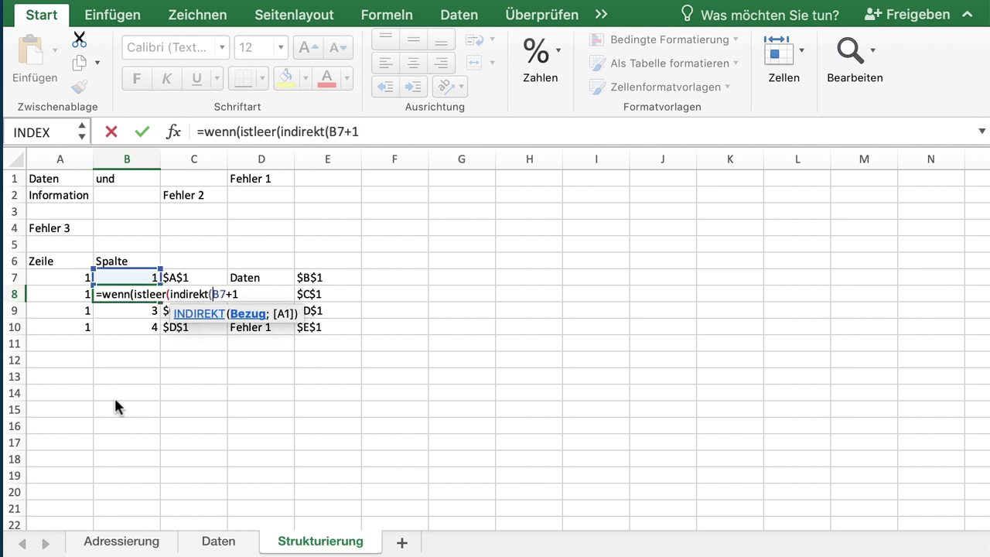
click(321, 280)
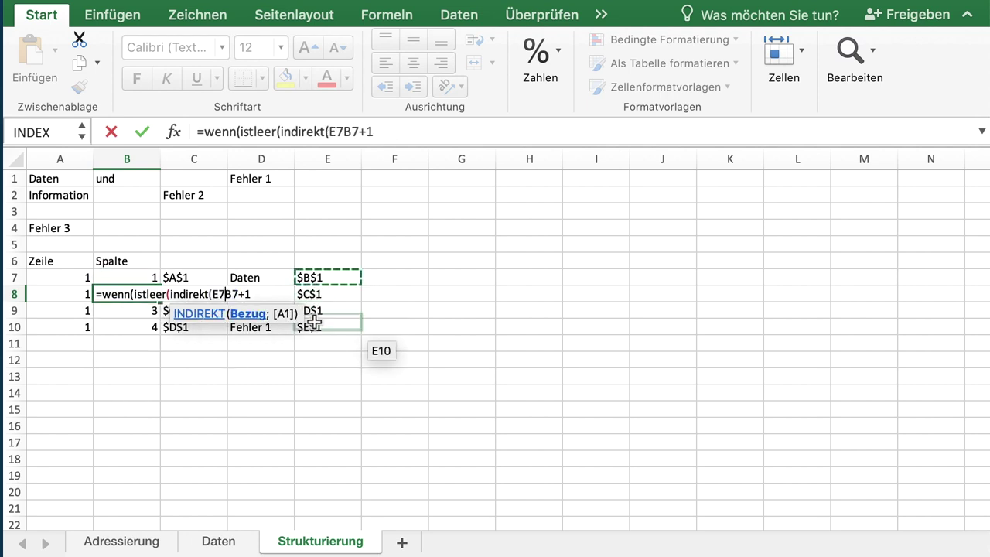
text())
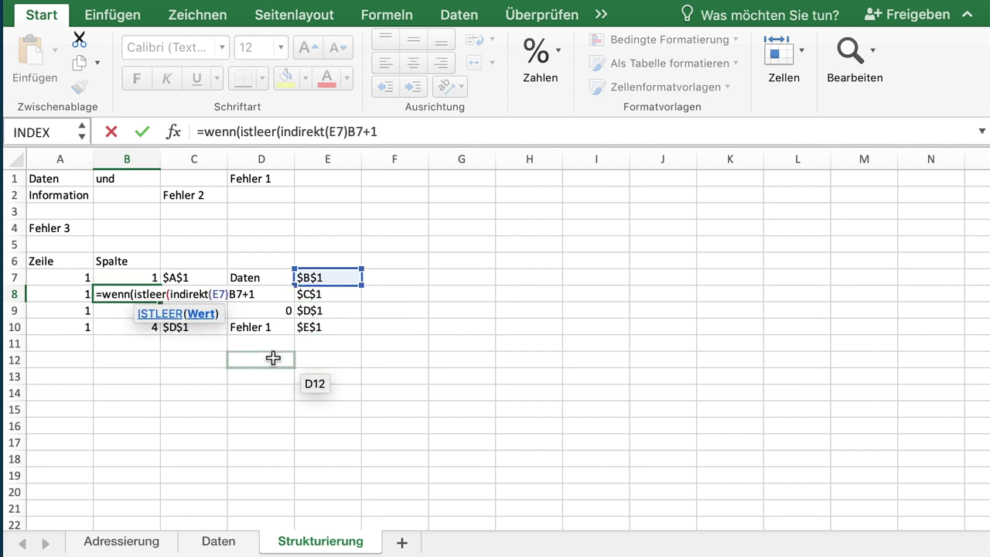
text();)
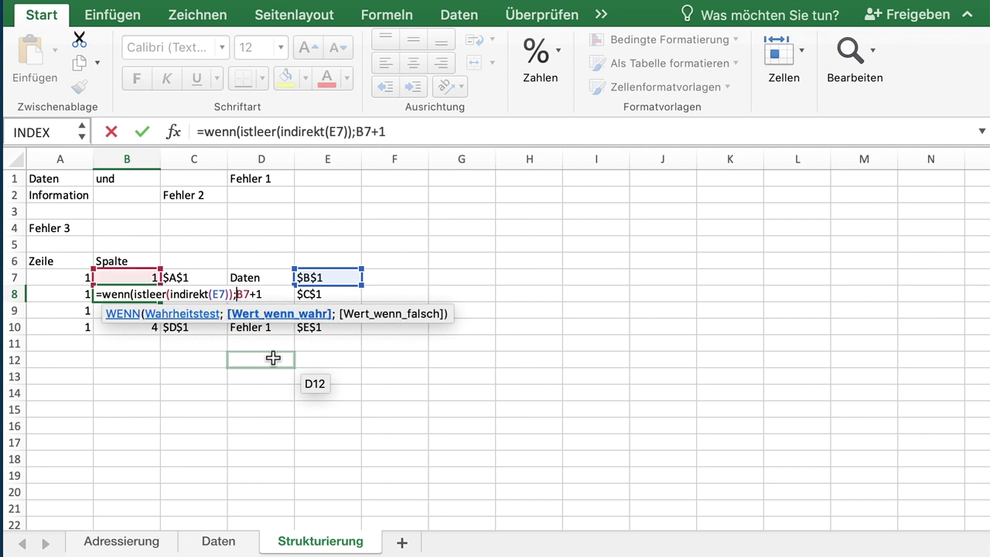
text(1)
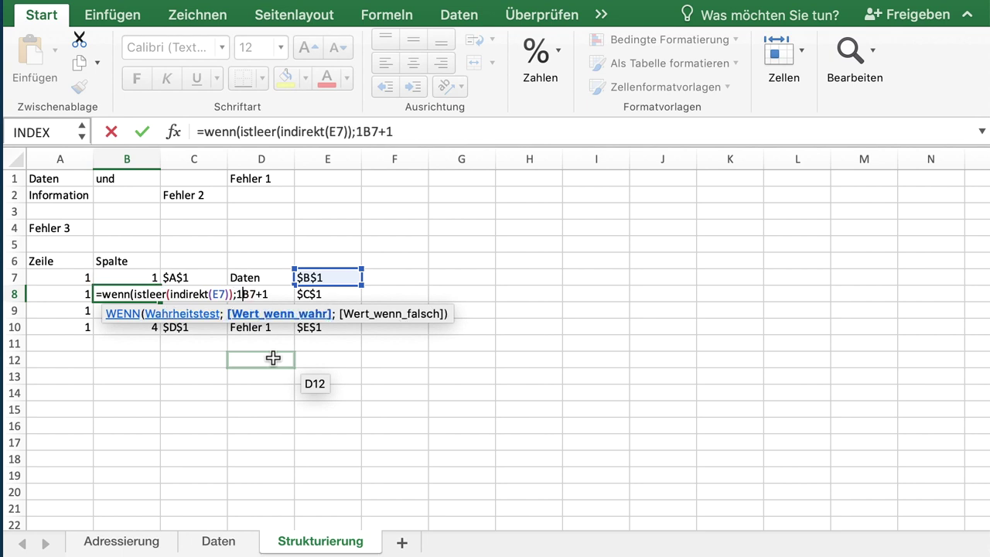
text(;B7+1)
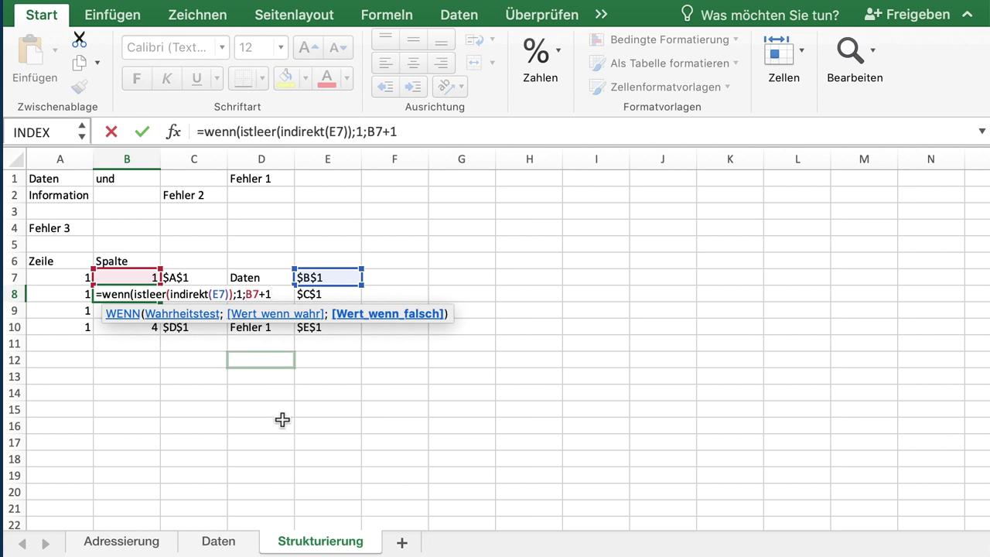
text())
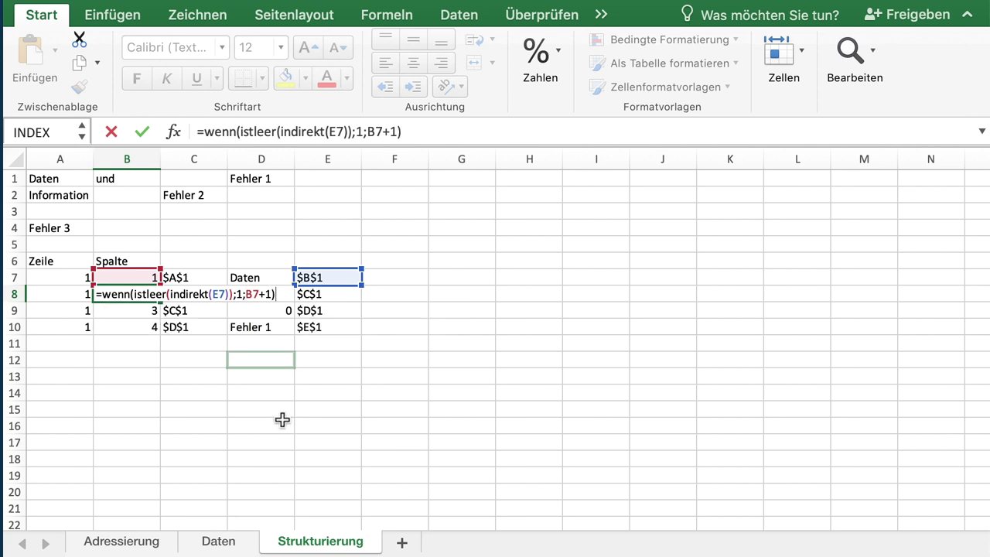
key(Return)
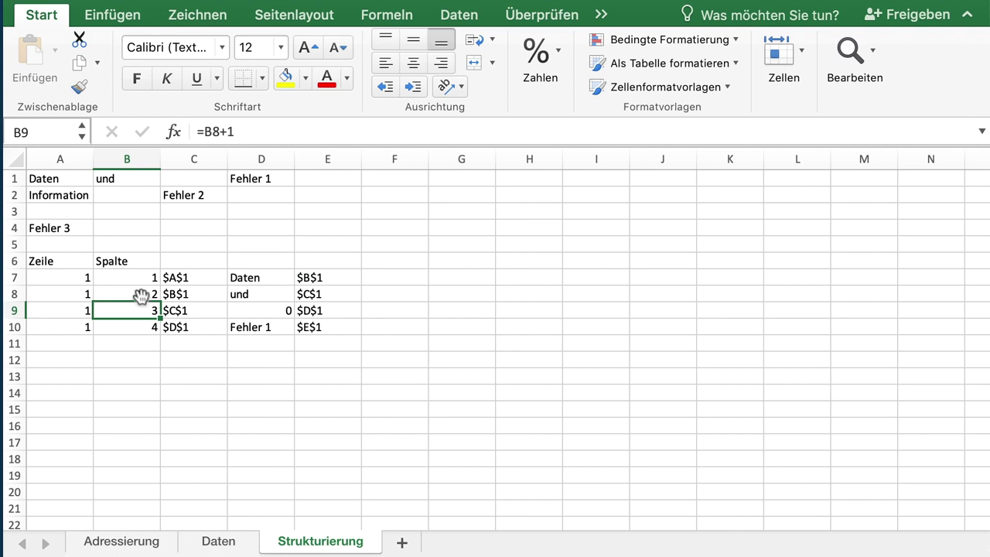
click(141, 296)
drag(157, 297, 161, 335)
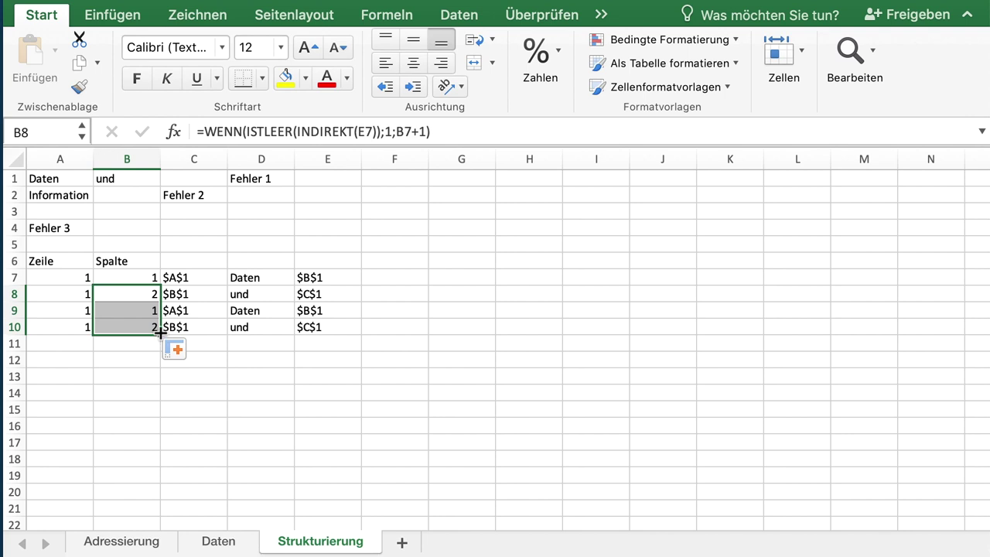
- Change the formula in A8 to =WENN(B8=1;A7+1;A7) and fill it down to A10
click(51, 293)
double_click(51, 294)
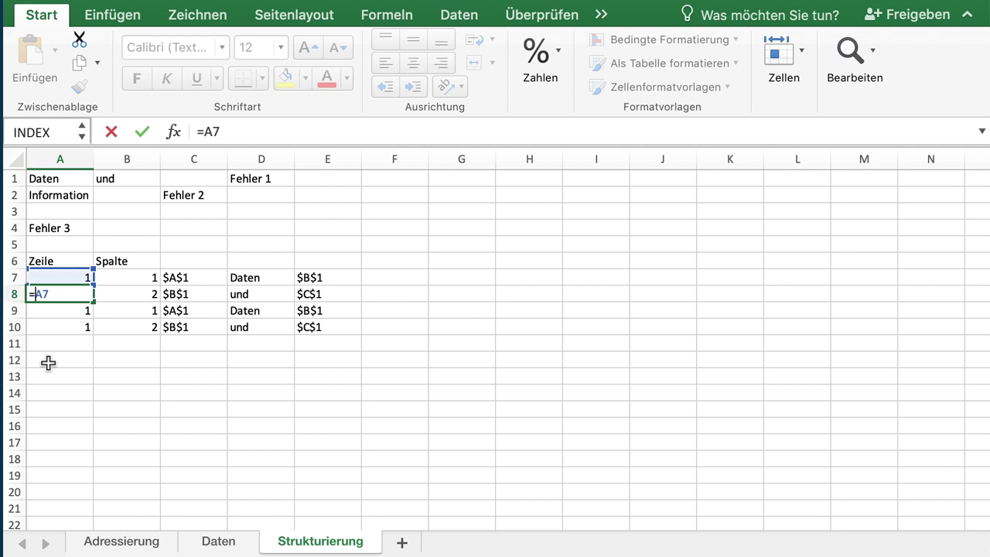
text(wenn()
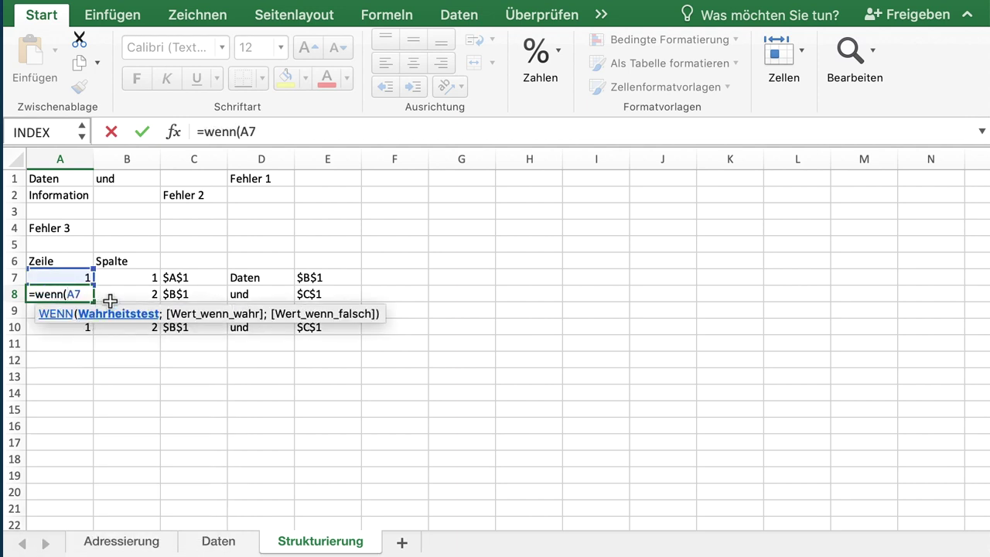
click(121, 290)
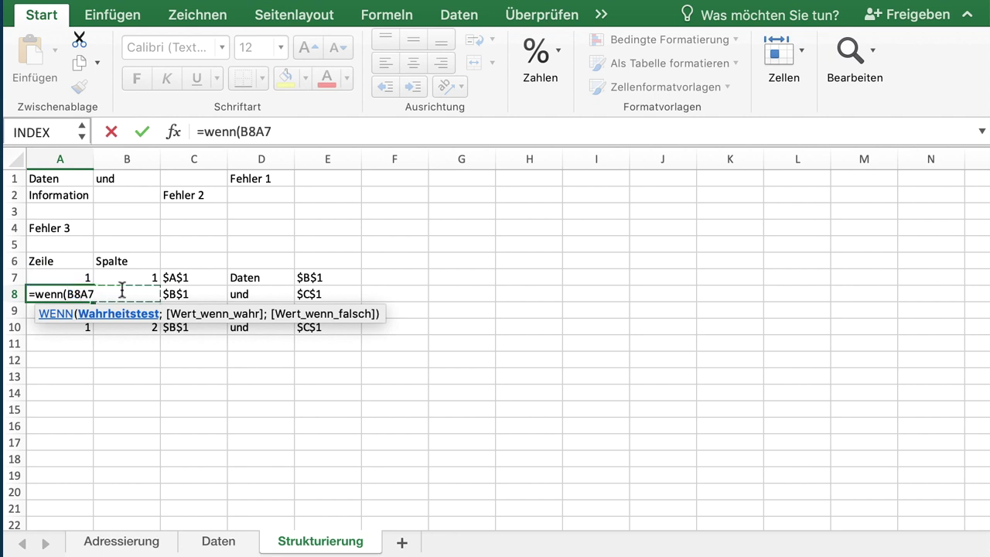
text(=1)
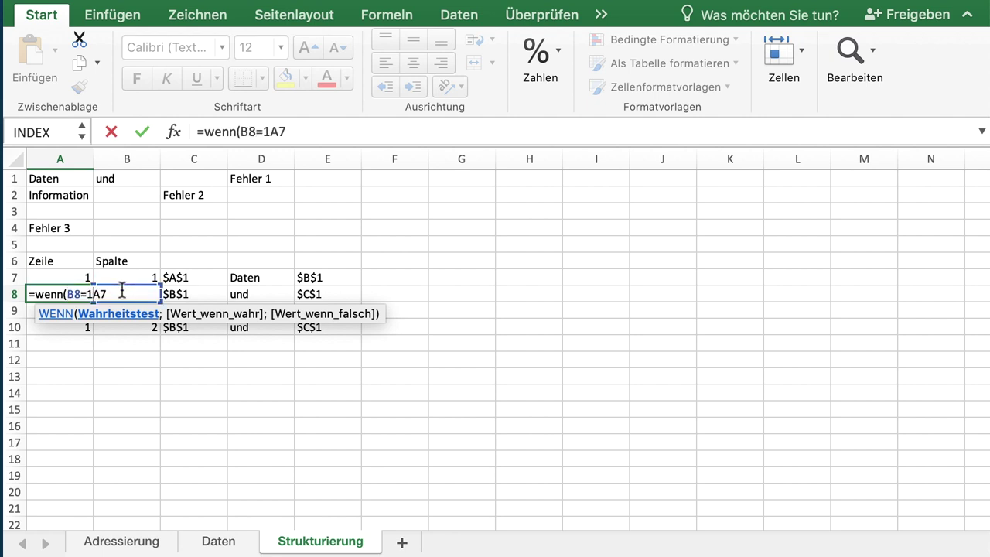
text(;)
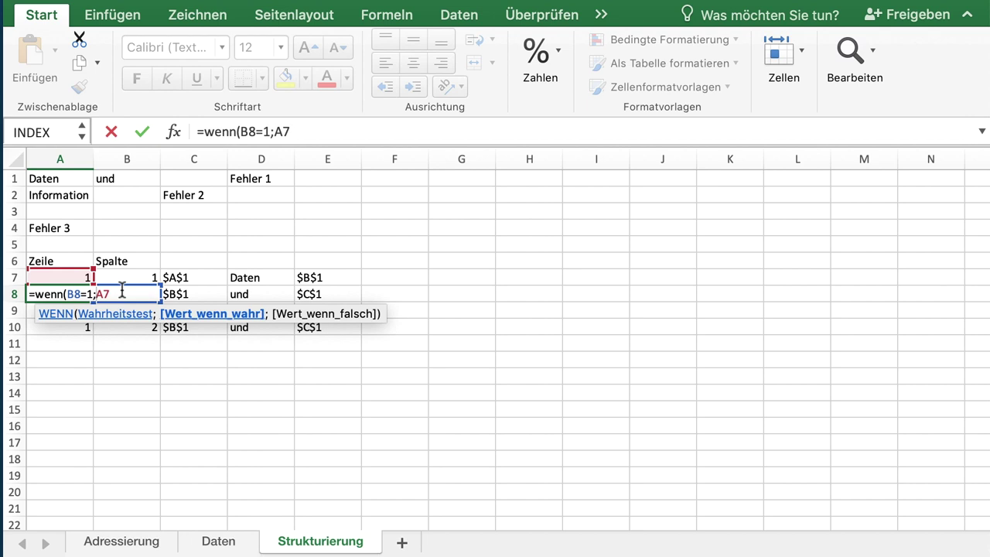
click(73, 276)
text(+1;)
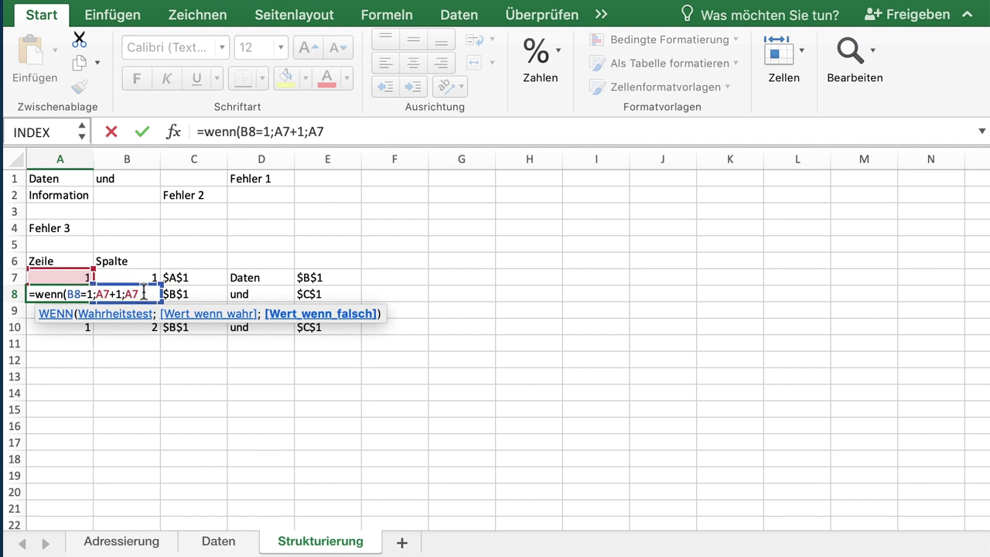
text())
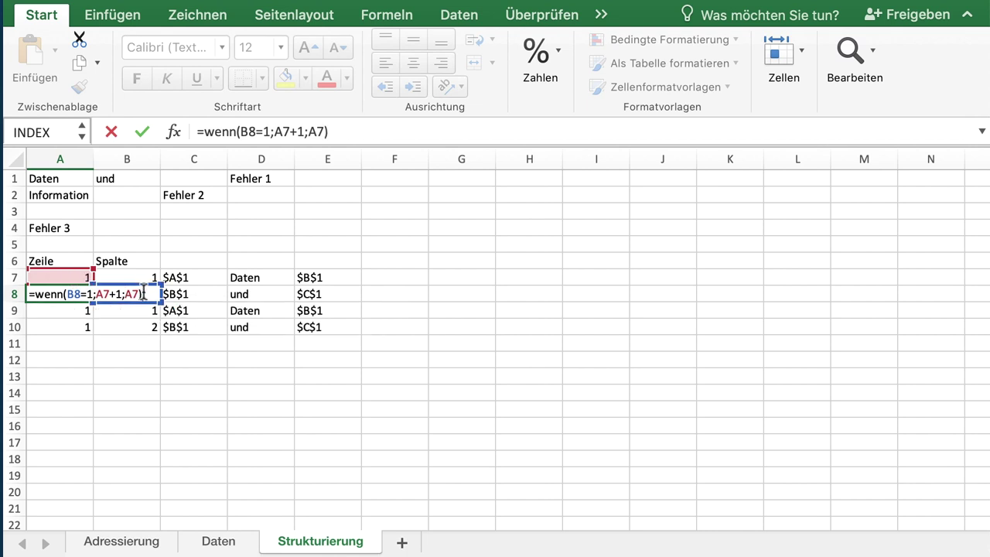
key(Return)
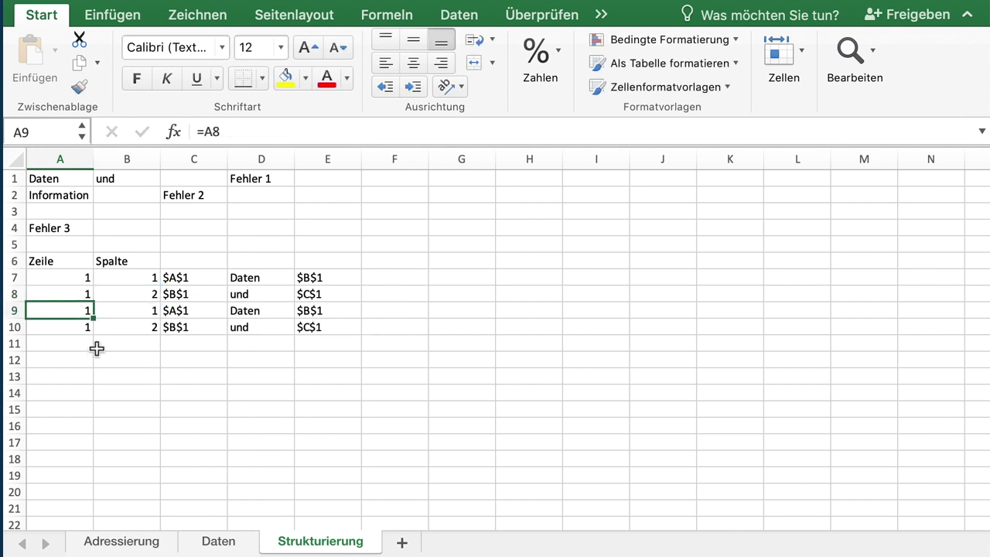
click(85, 295)
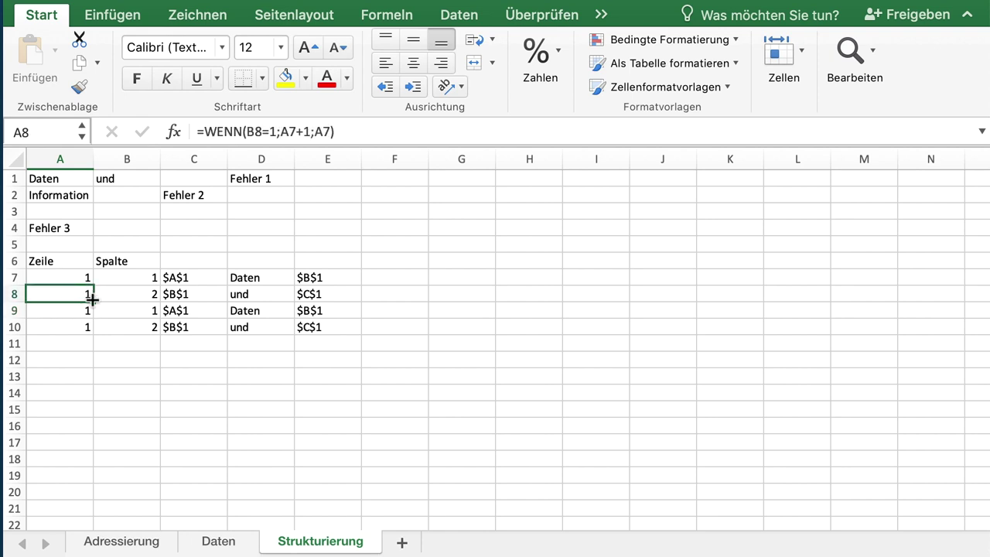
drag(92, 299, 93, 333)
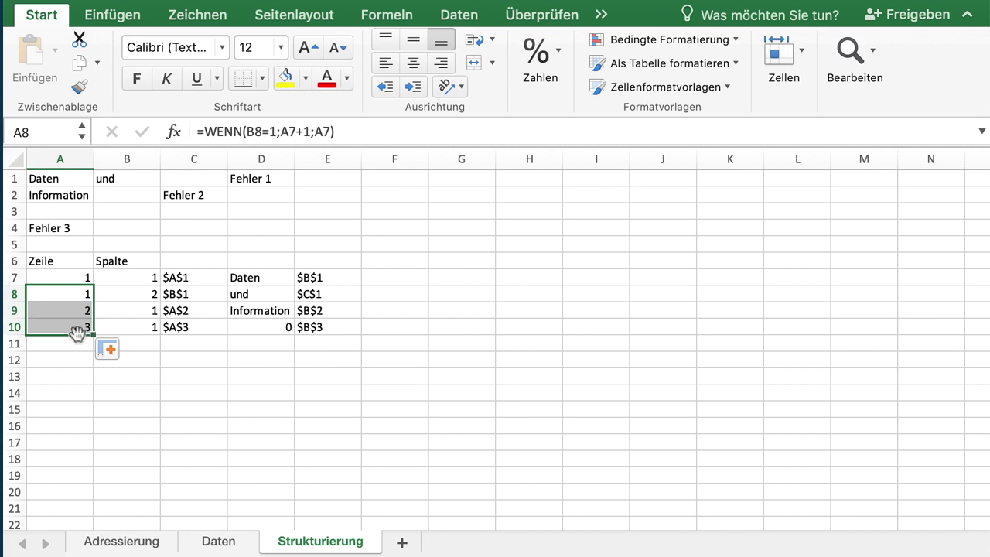
- Fill the formulas in A10:E10 down to row 11
click(69, 342)
drag(65, 329, 361, 349)
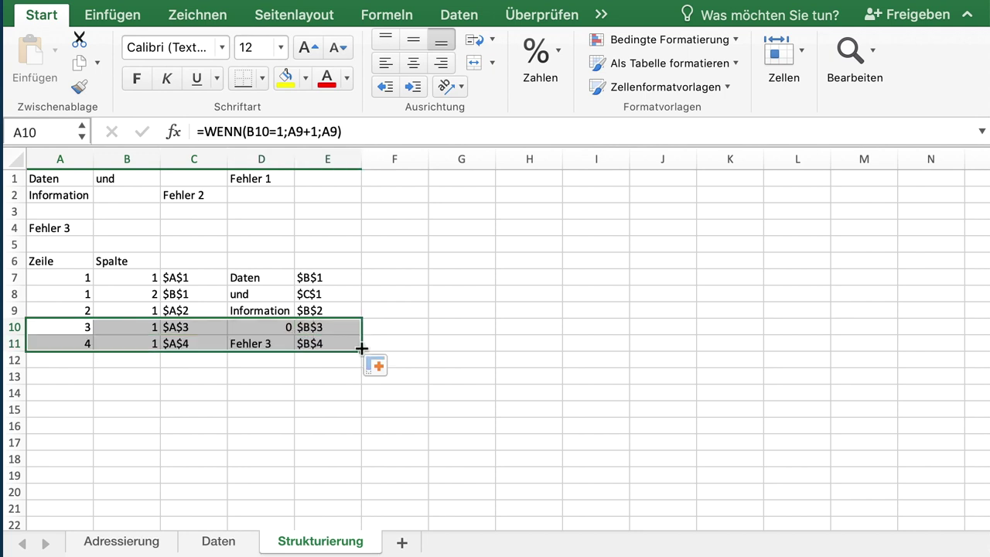
click(252, 340)
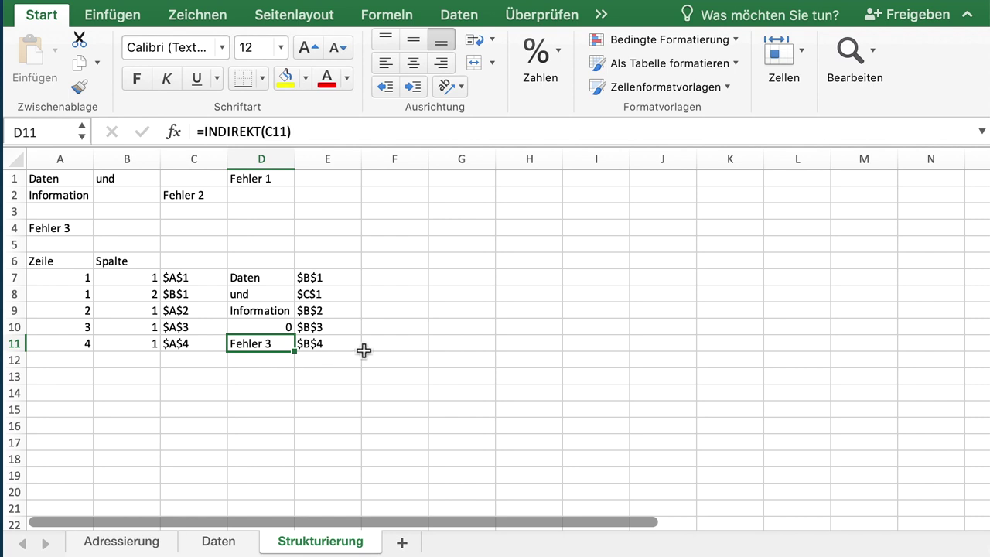
- Enter =ISTLEER(INDIREKT(C10)) in F10 to test for an empty addressed cell, and fill it up to F7 and down to F11
click(386, 326)
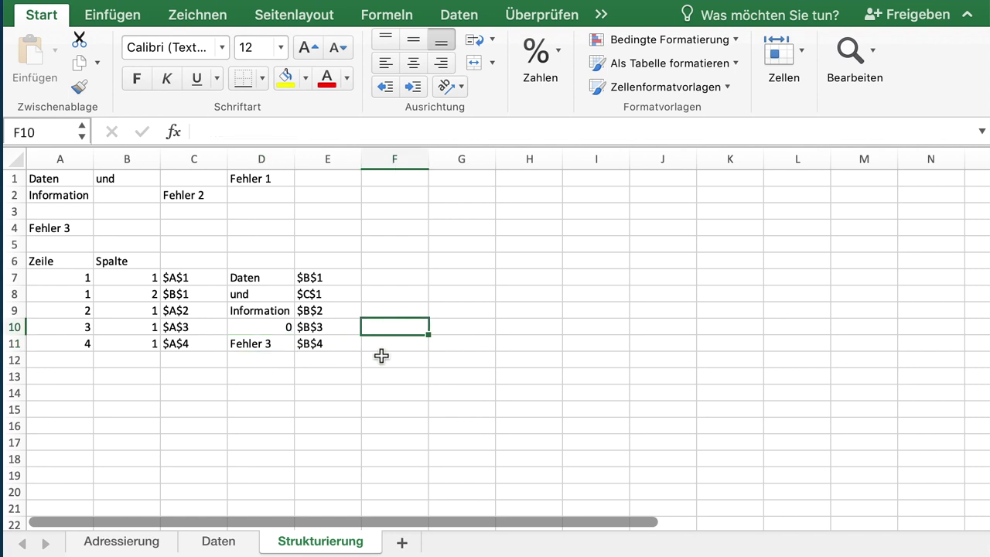
text(=istlee)
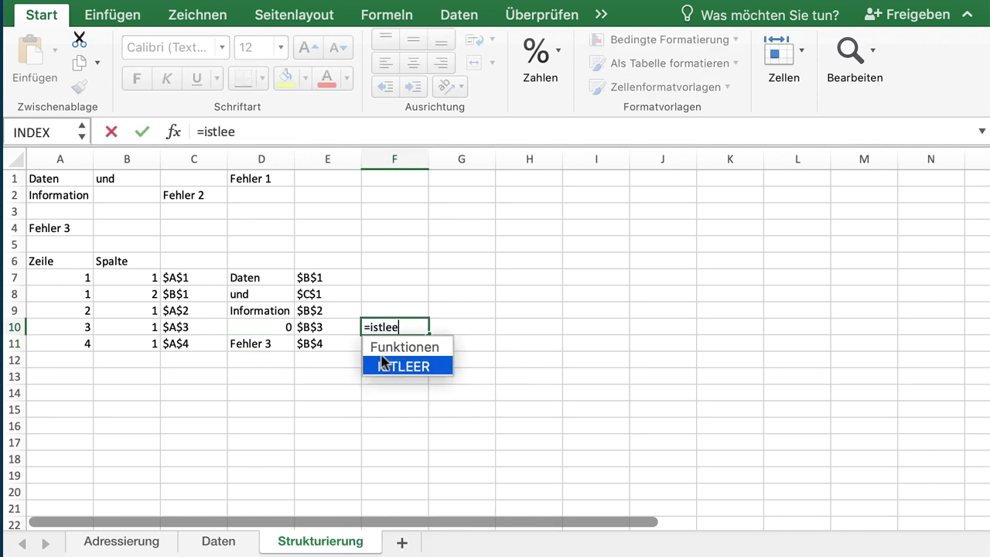
text(r(indirek)
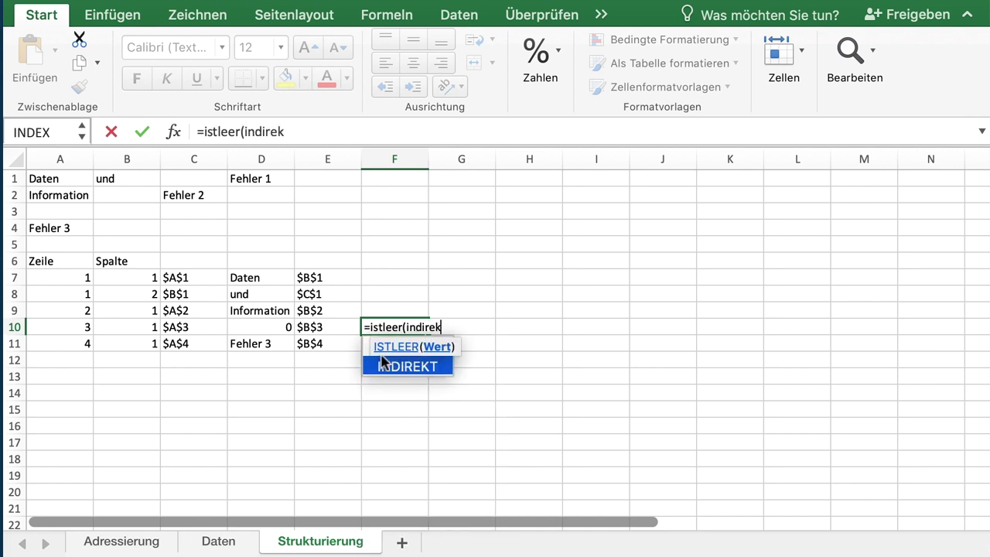
text(t()
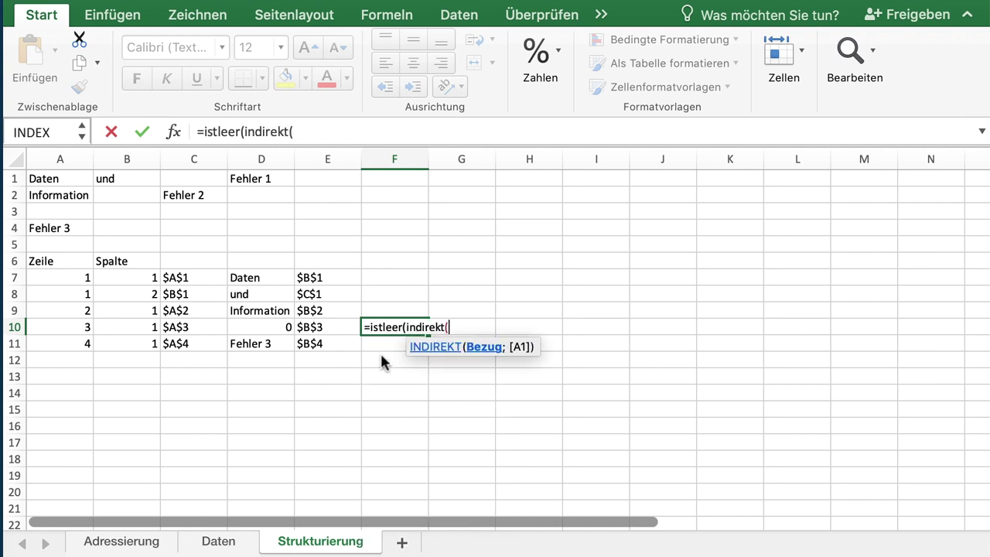
click(167, 329)
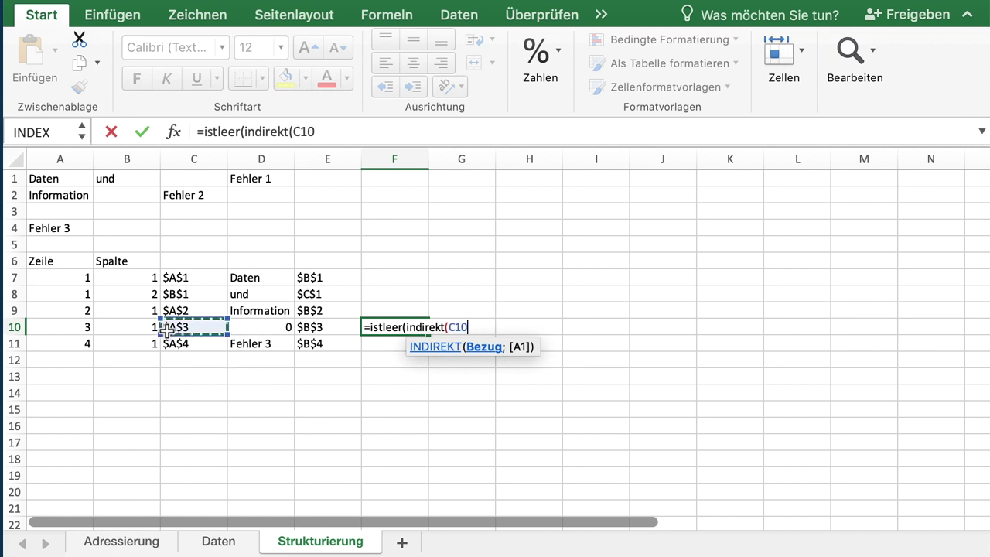
text()))
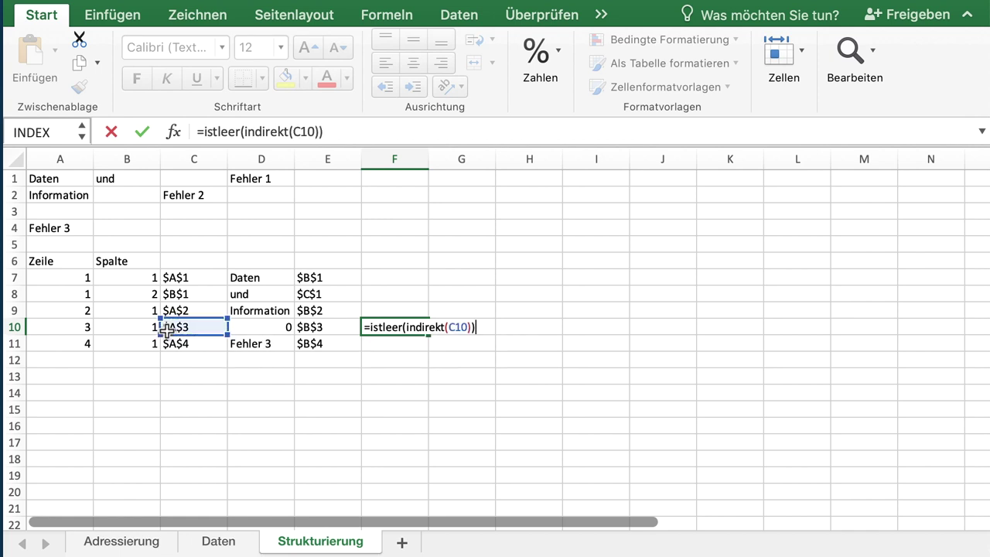
key(Return)
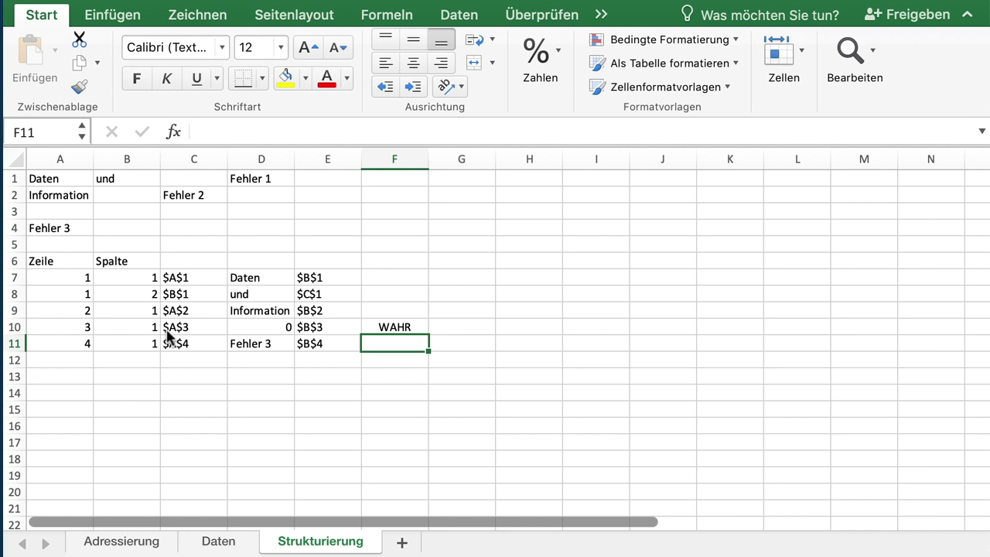
click(394, 327)
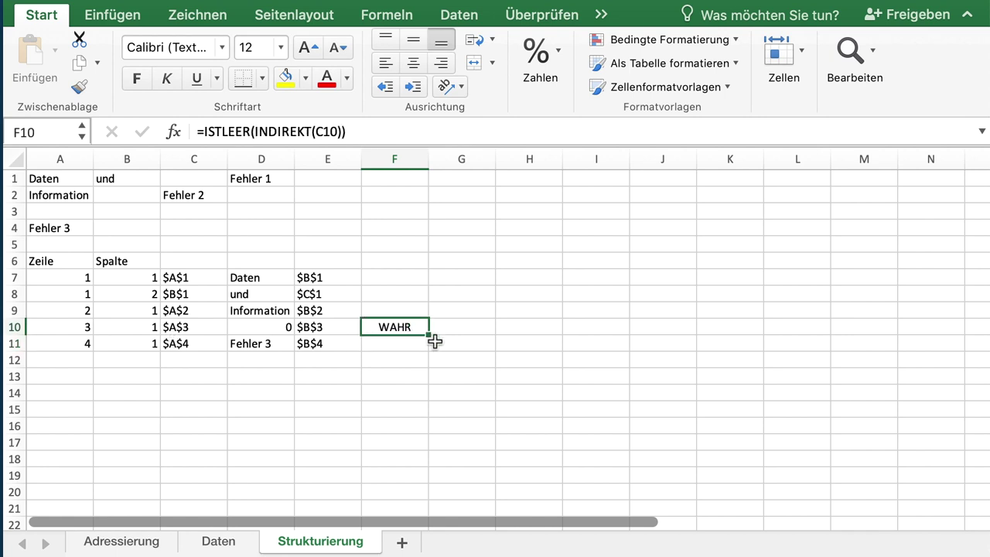
drag(429, 335, 422, 270)
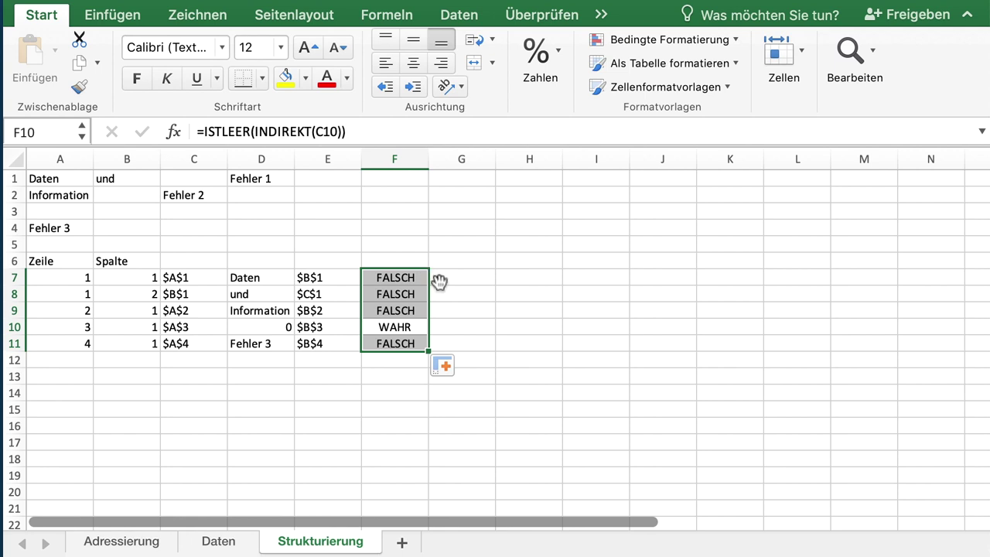
- Change the formula in A11 to =WENN(UND(NICHT(F10);B11=1);A10+1;A10) and fill it up to A8
click(74, 341)
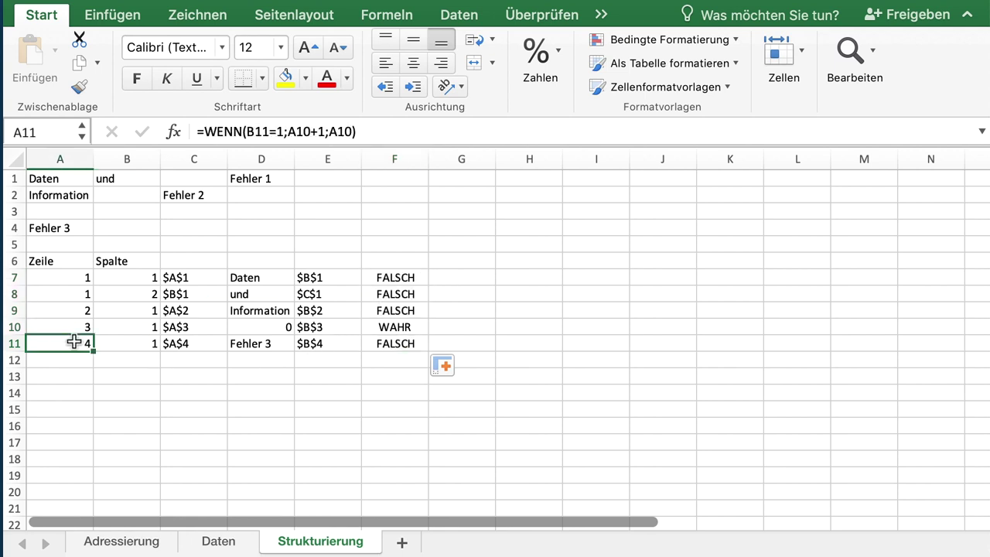
double_click(73, 341)
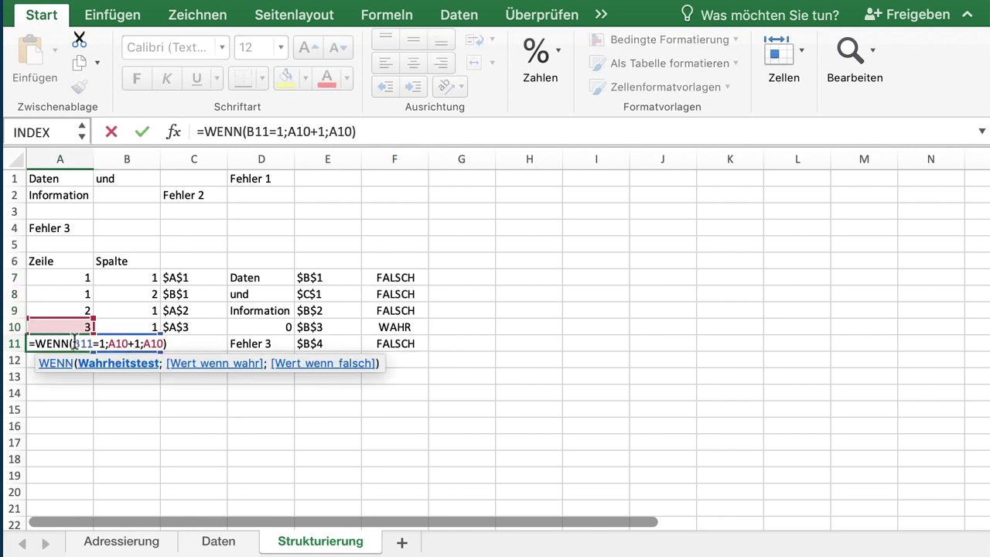
text(und(n)
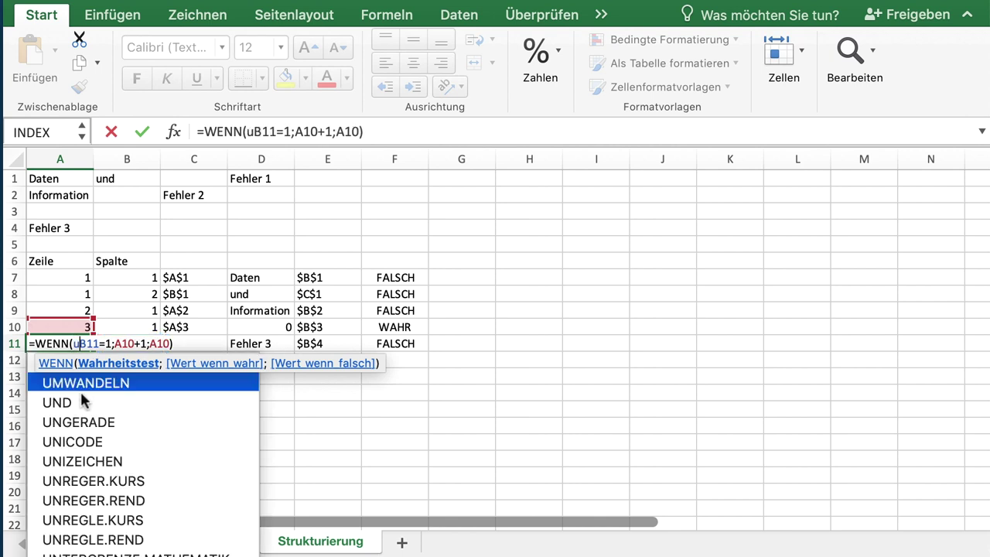
text(icht()
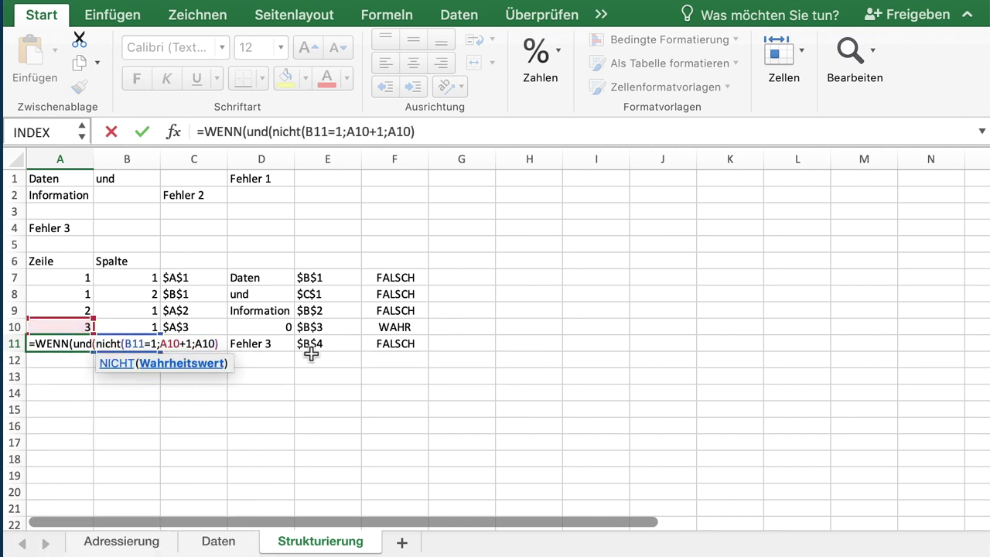
click(386, 328)
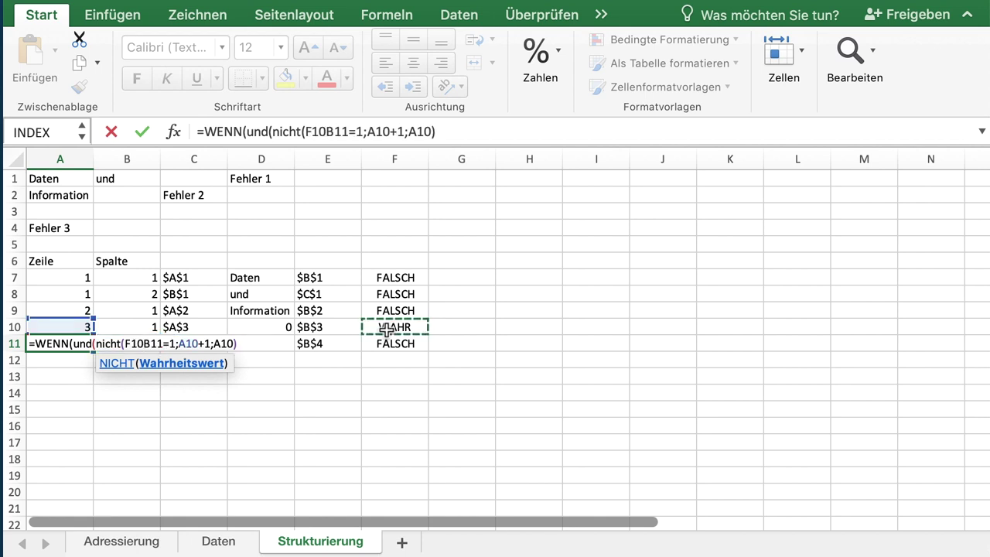
text();)
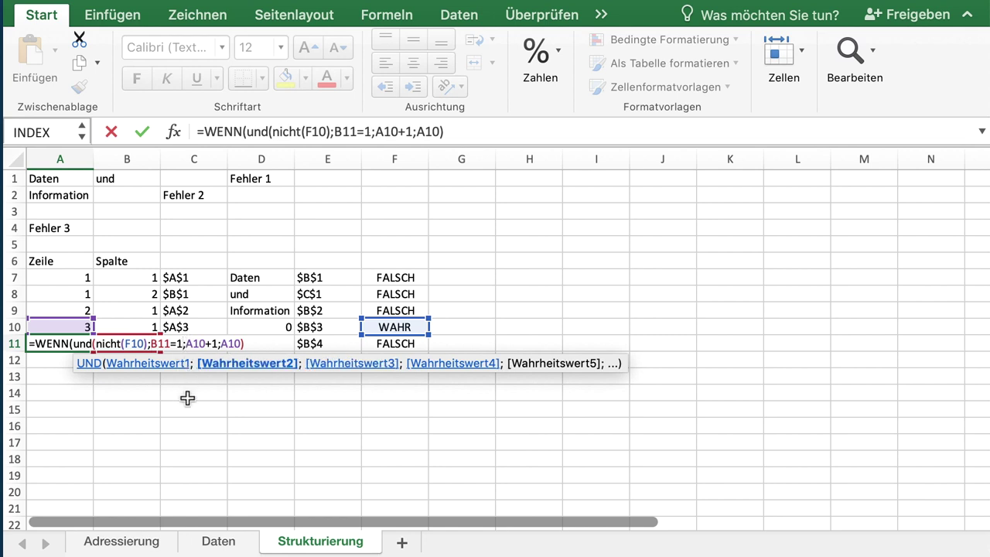
text())
key(Return)
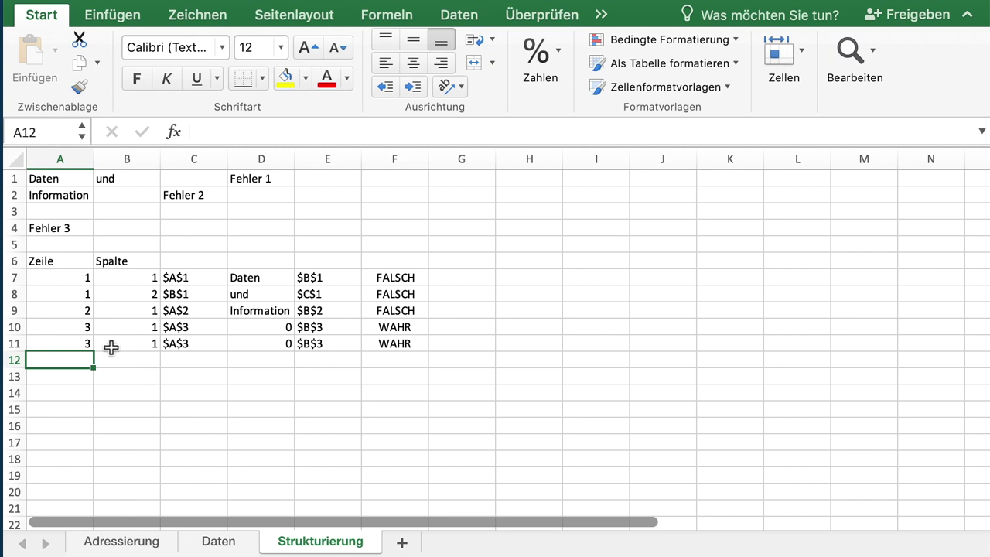
click(80, 343)
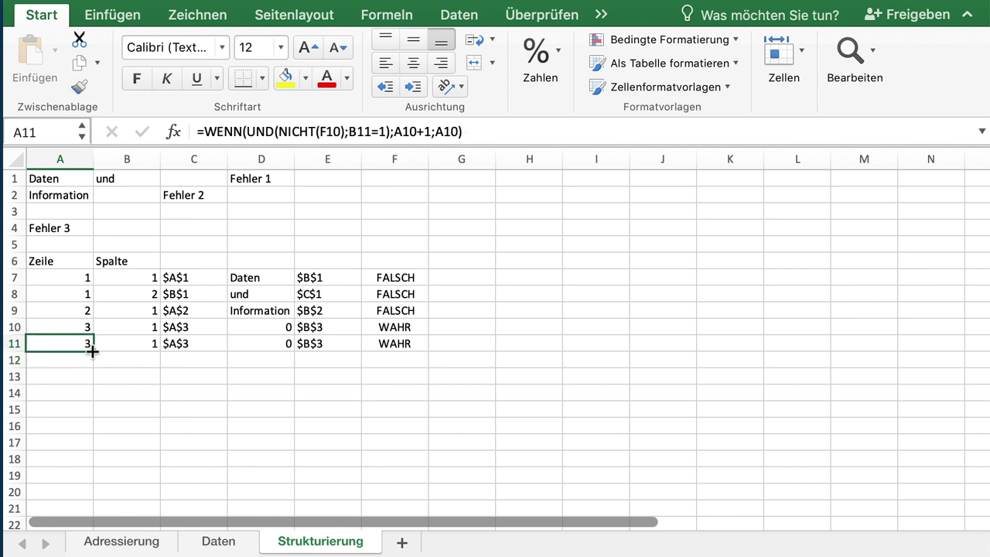
drag(92, 351, 84, 284)
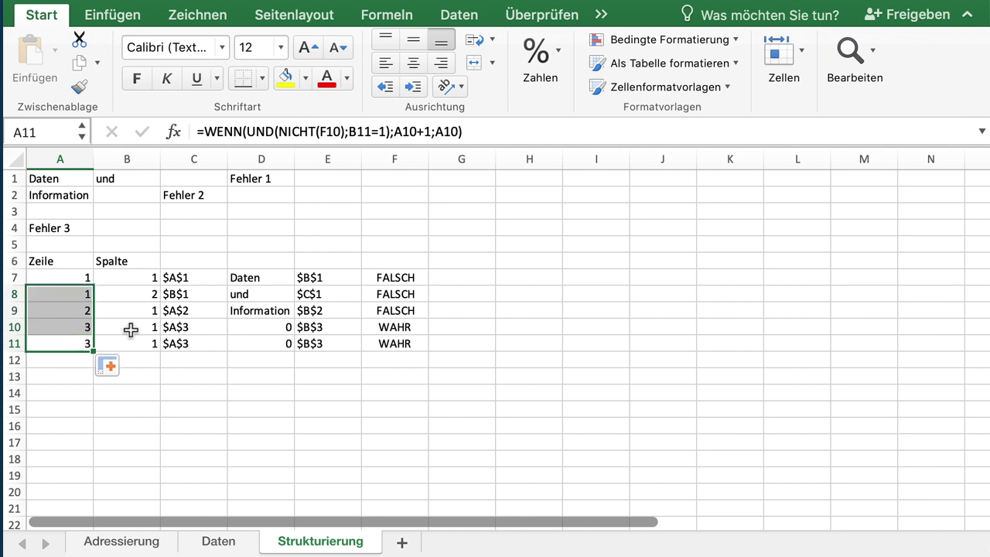
click(90, 345)
scroll(95, 349, down, 1)
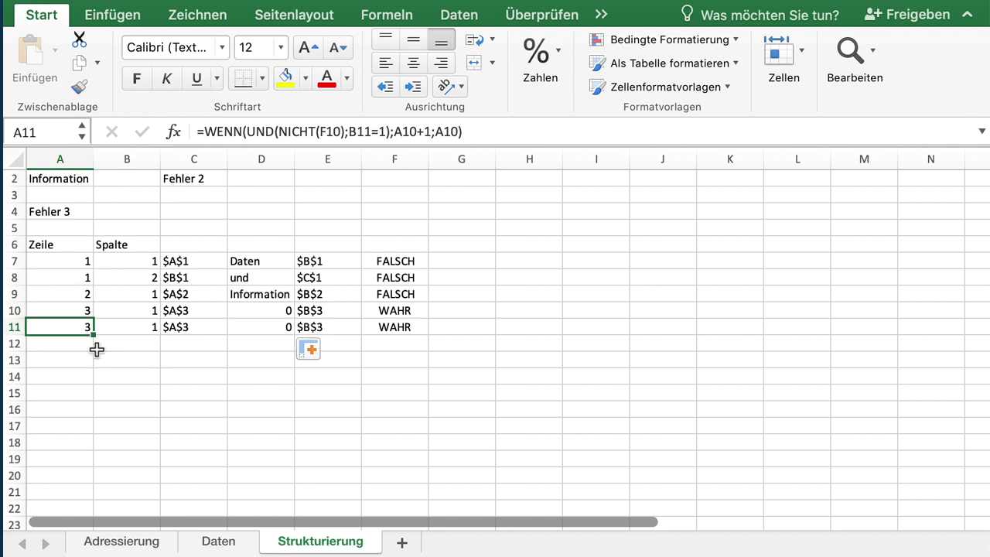
- Change the formula in D11 to =WENN(F11;""; INDIREKT(C11)) and fill it up to D7
double_click(266, 323)
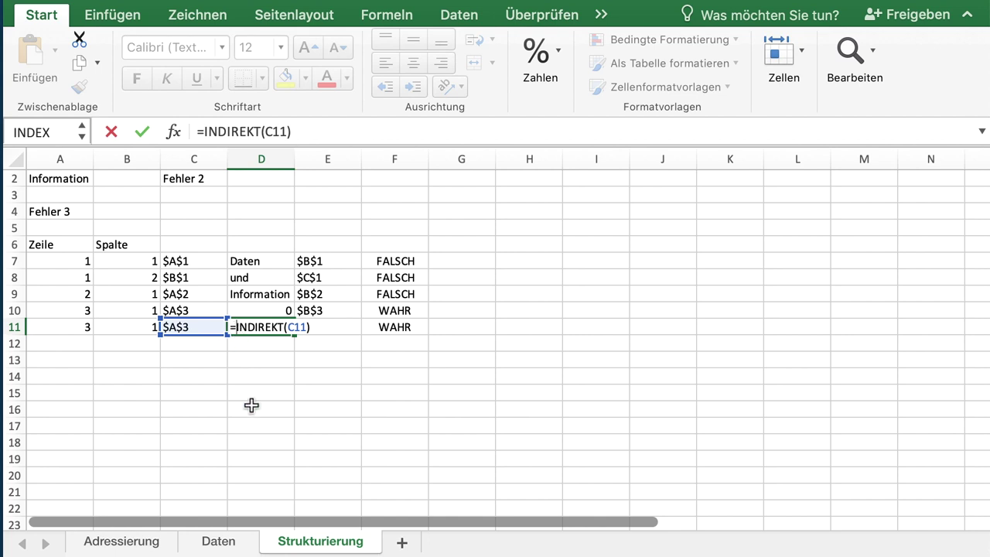
text(wenn()
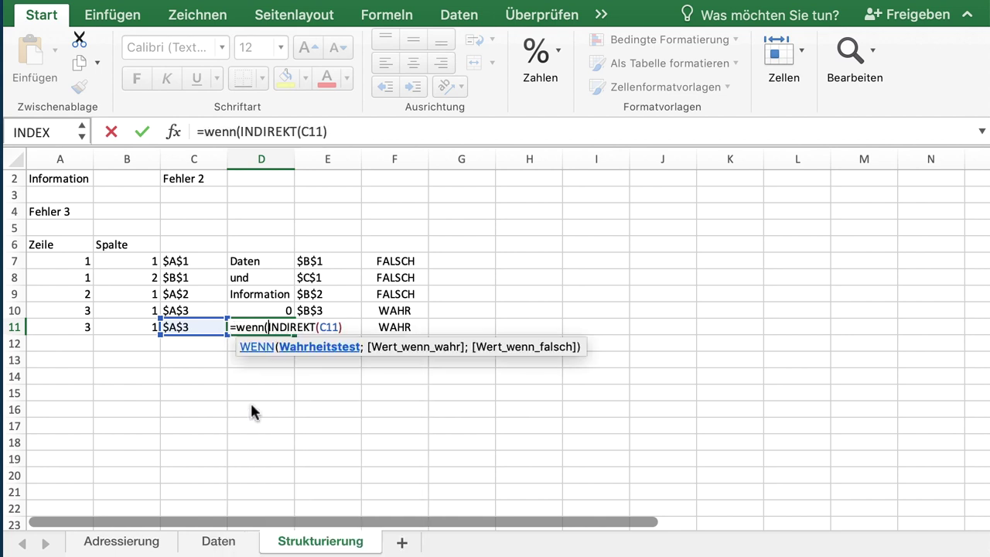
click(394, 327)
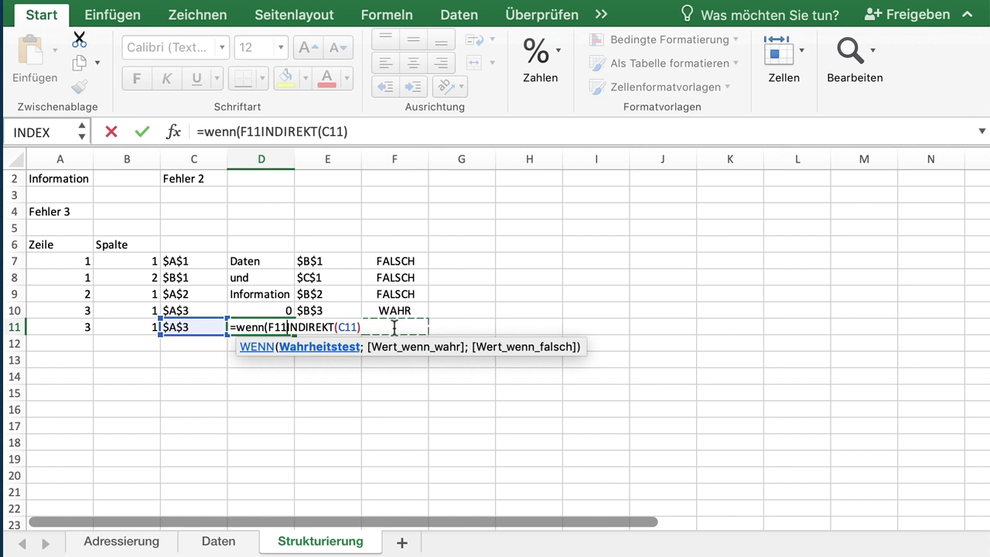
text(;)
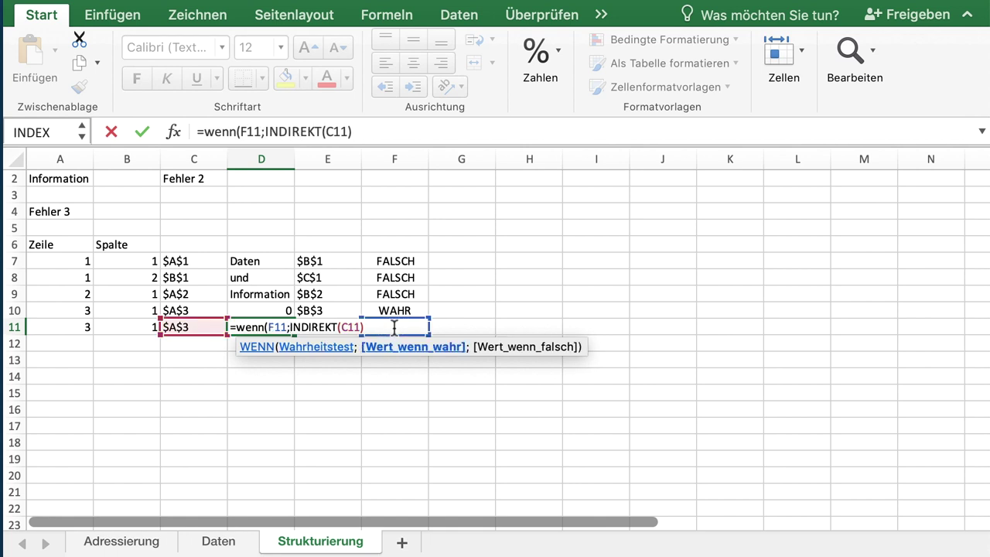
text("")
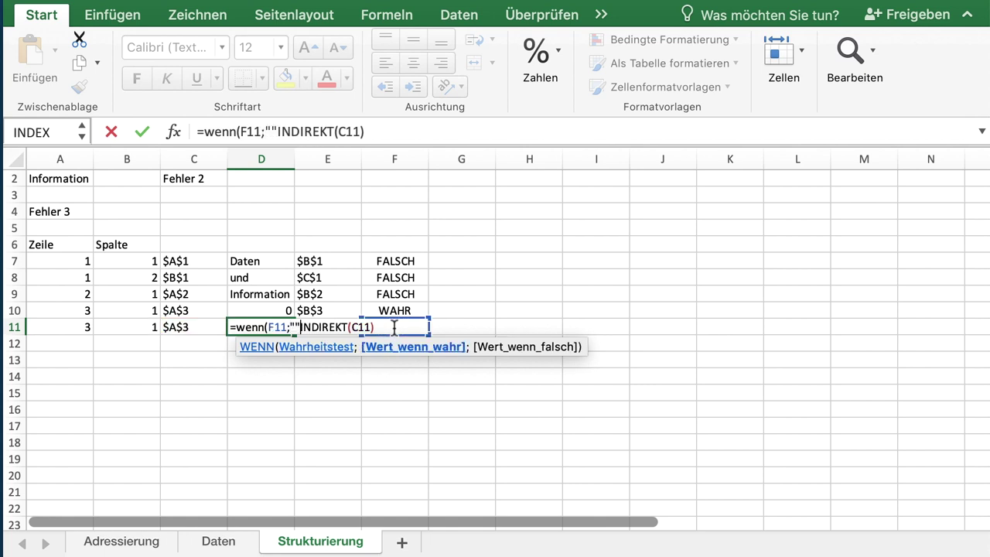
text(; )
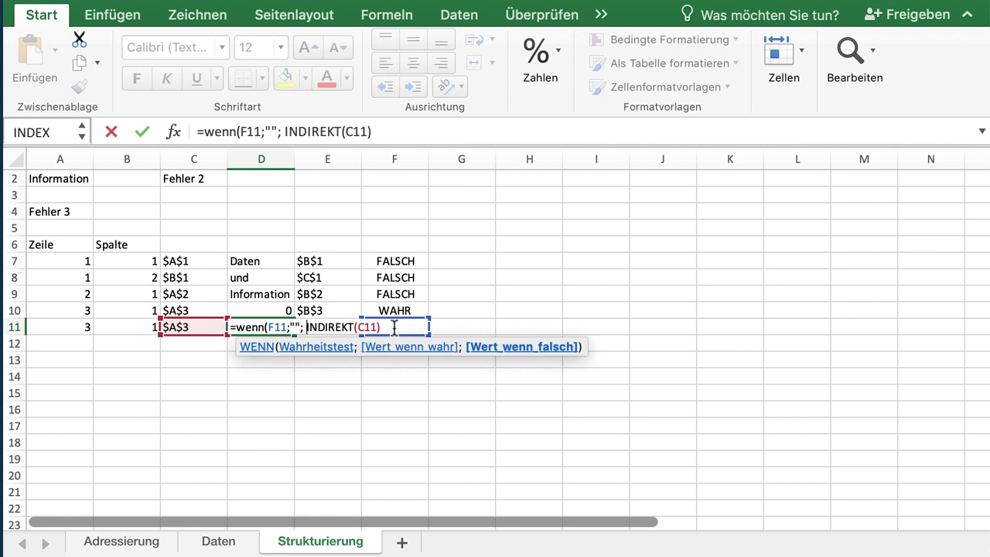
text())
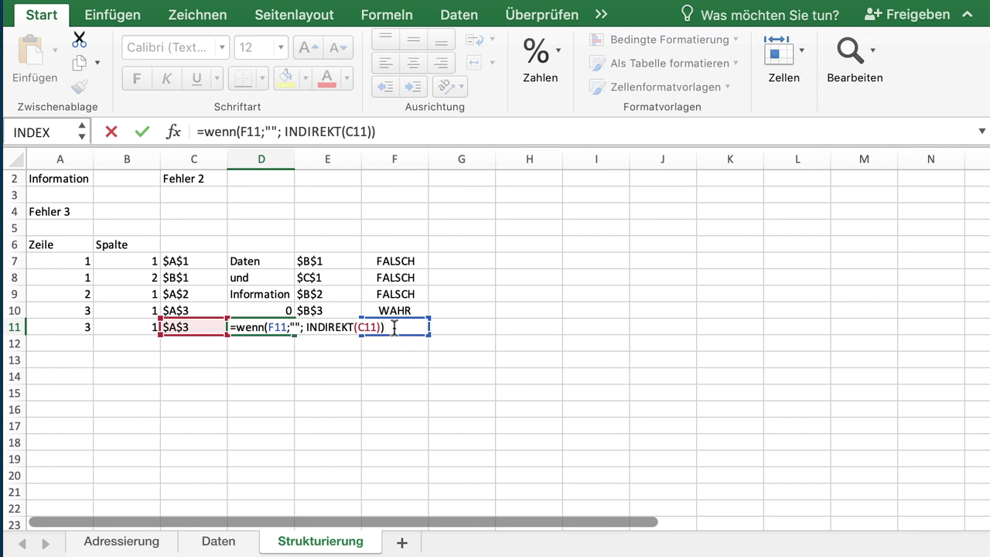
key(Return)
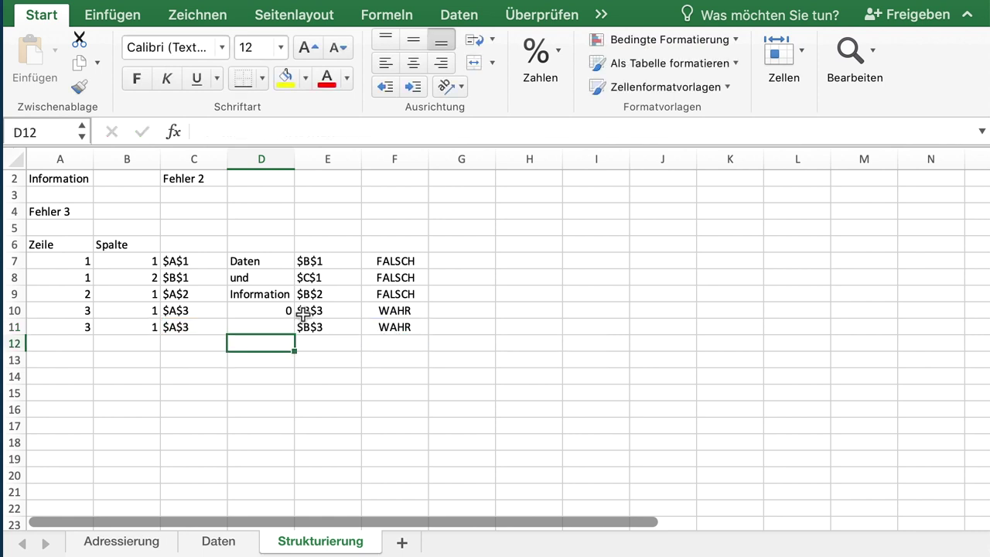
click(287, 325)
drag(290, 333, 289, 255)
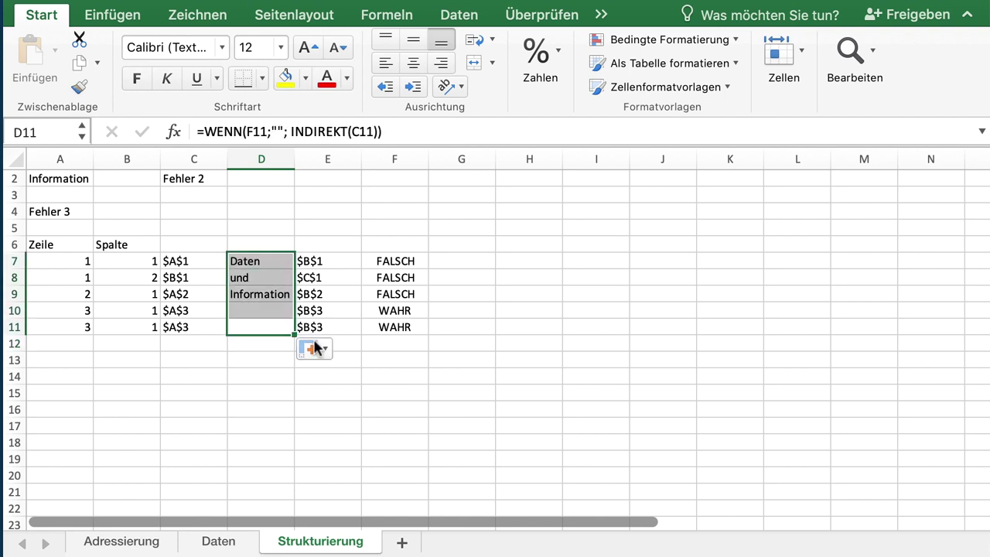
click(370, 361)
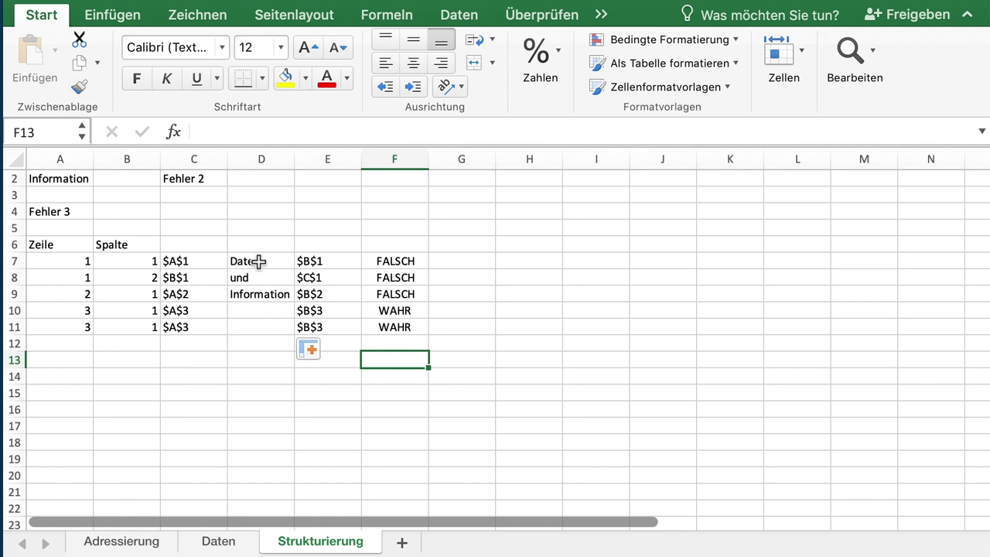
- Move the results from D7:D11 to G7:G11 and shift the two helper columns into D and E
drag(258, 262, 515, 322)
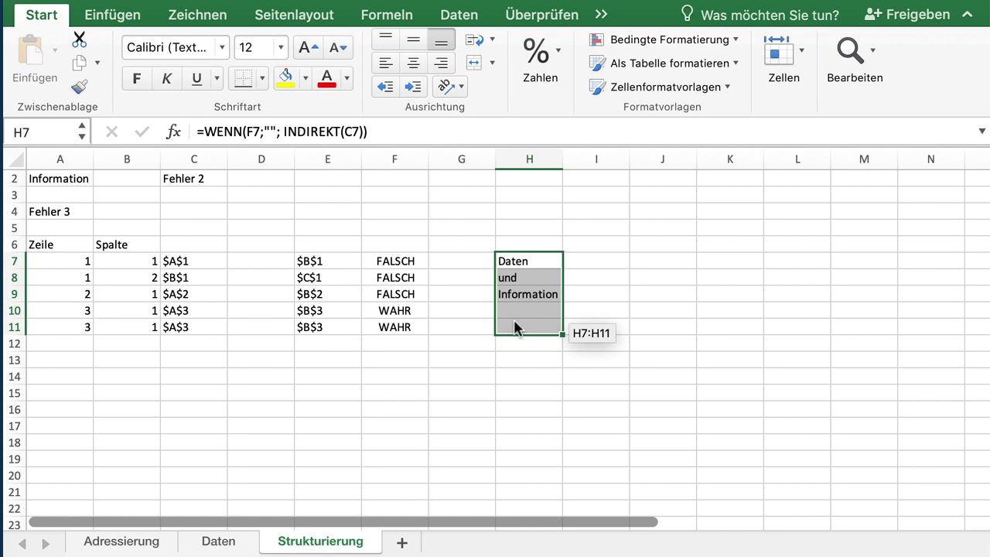
click(313, 260)
drag(313, 261, 467, 326)
- Enter the bold heading "Ergebnisse" in G6 above the results
click(464, 244)
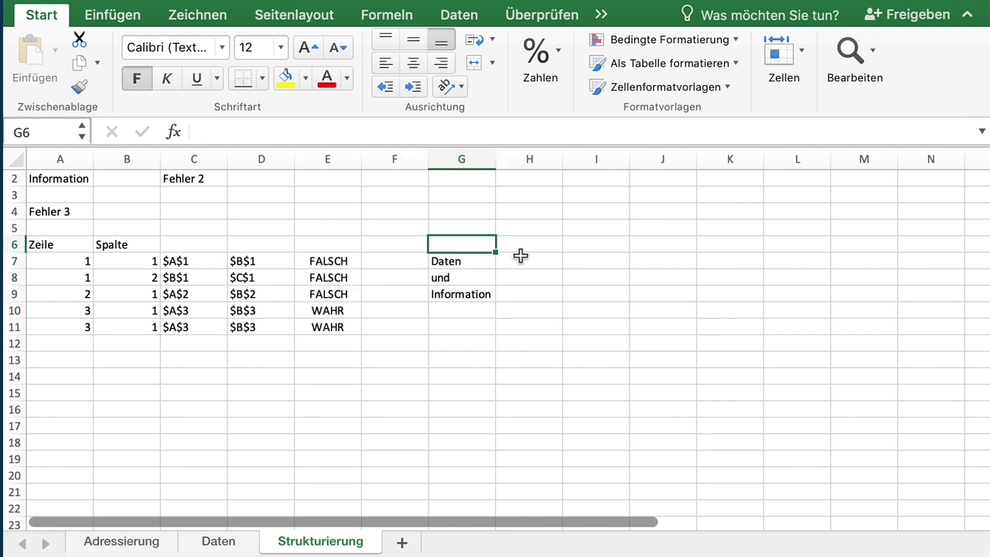
text(Ergebni)
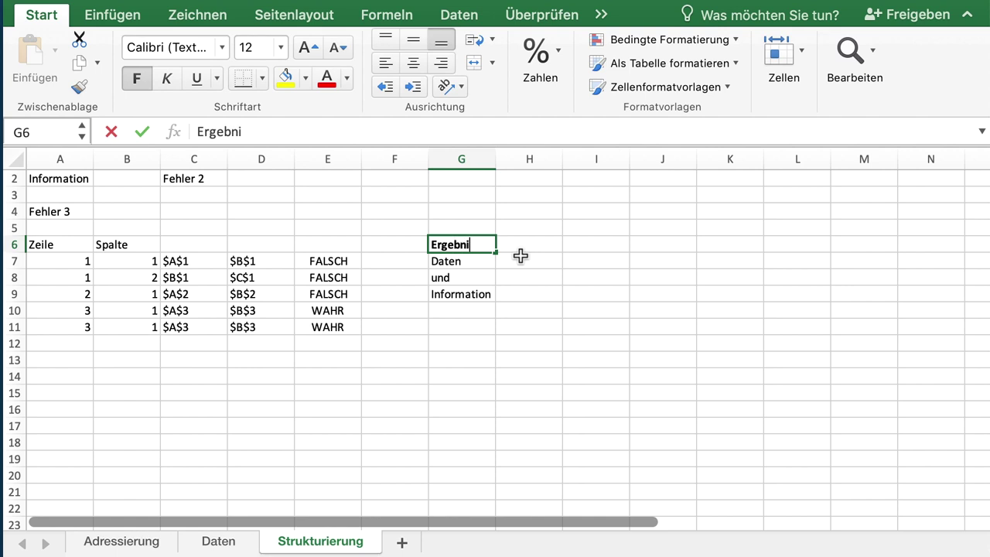
text(sse)
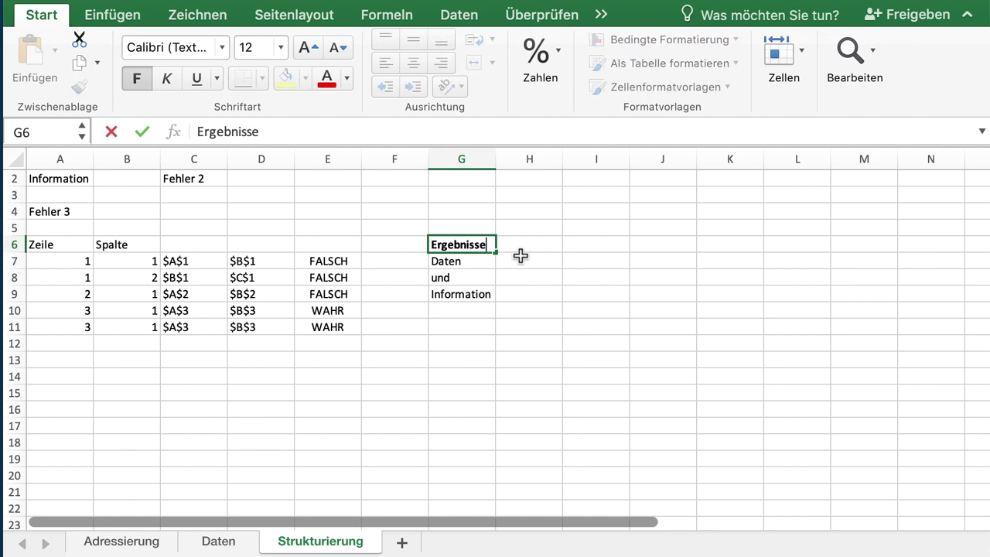
key(Return)
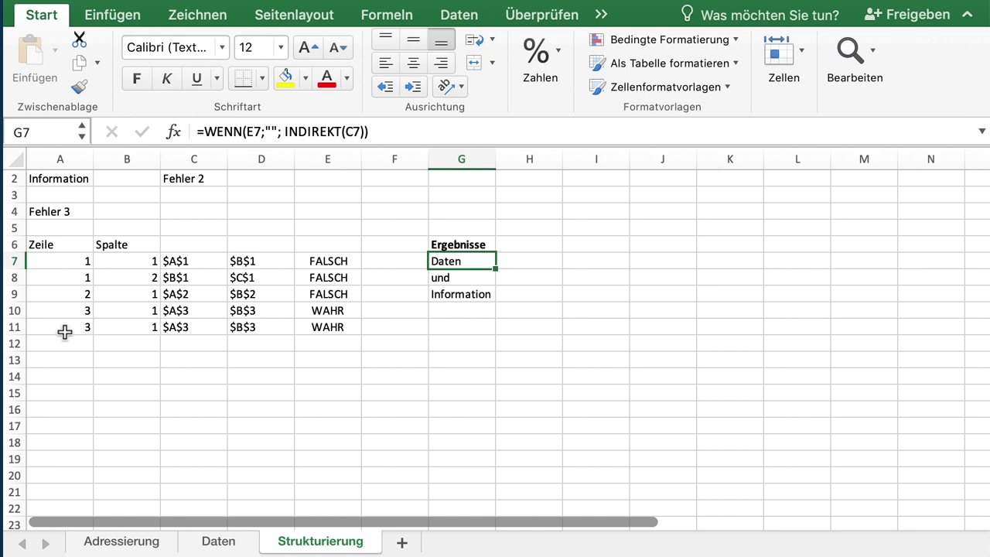
- Fill the formulas in A11:G11 down to row 81
drag(48, 326, 460, 448)
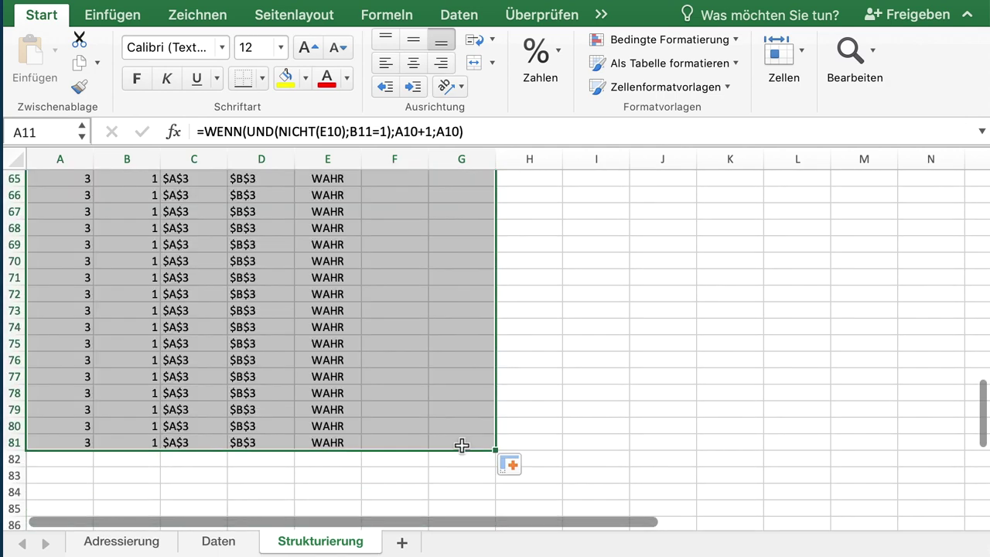
scroll(548, 314, up, 6)
scroll(548, 313, up, 10)
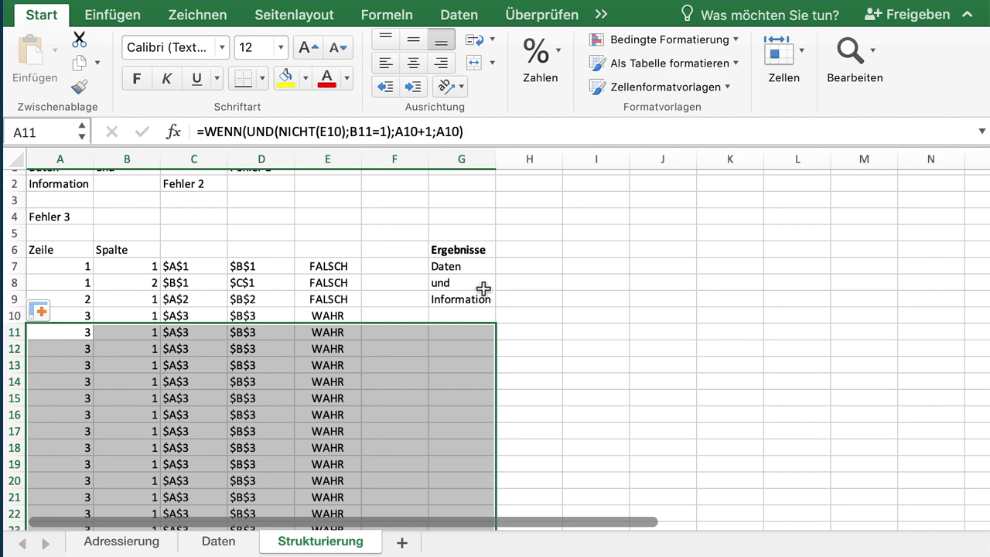
- Enter "Daten" in C5 and give that cell the name Wertetabelle
click(209, 229)
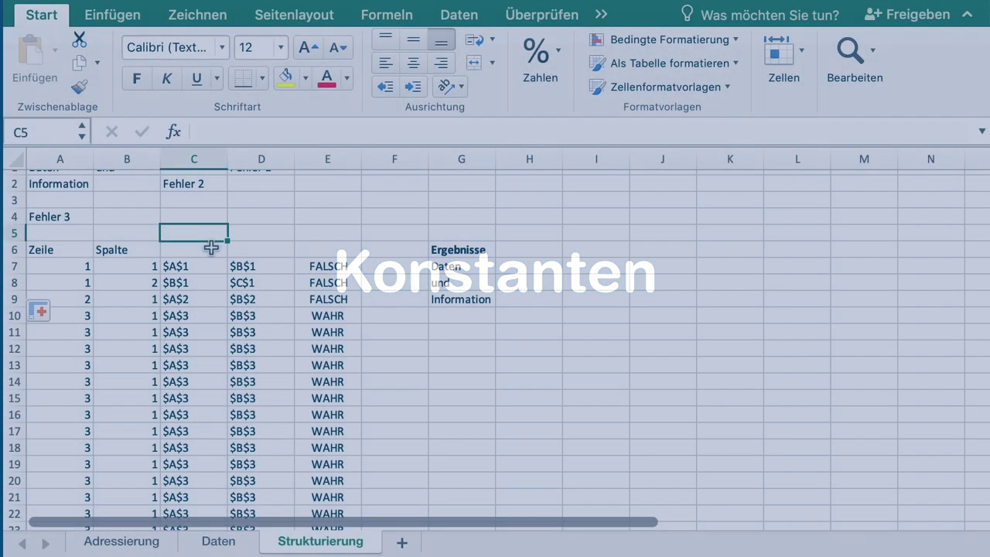
text(Daten)
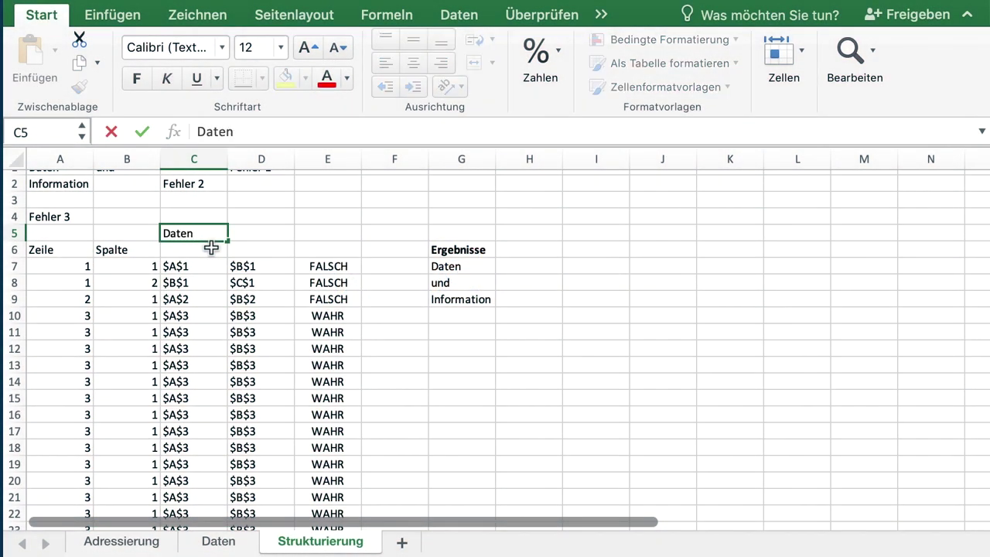
key(Tab)
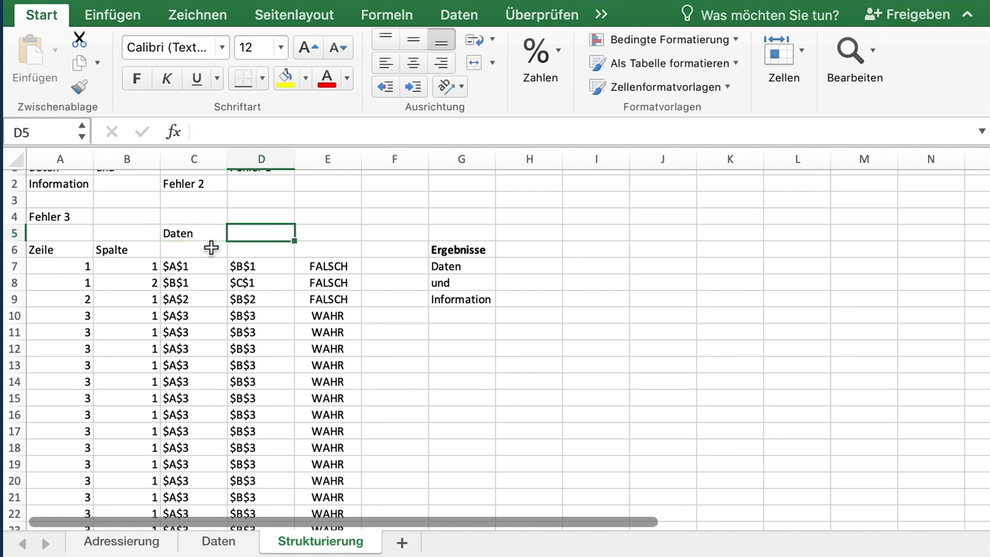
click(210, 234)
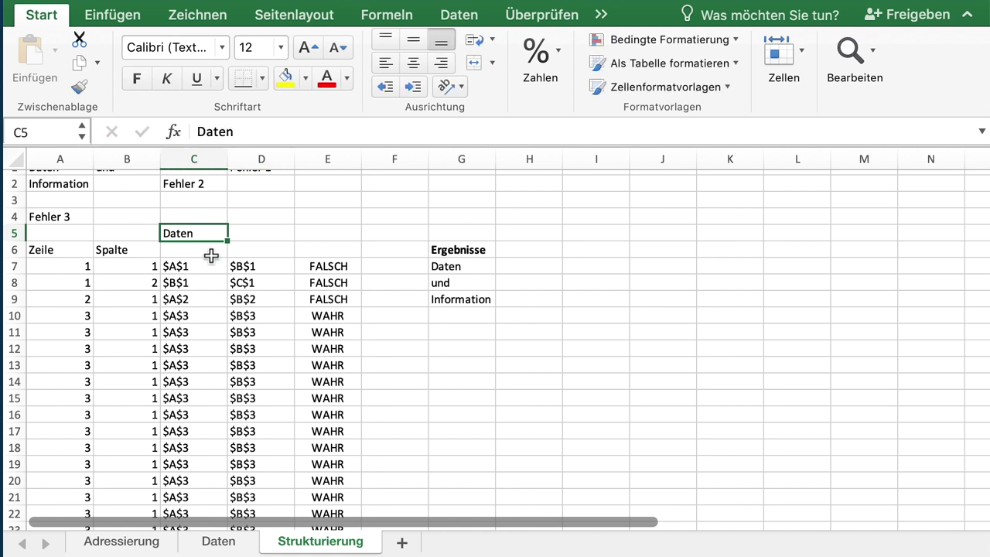
click(28, 129)
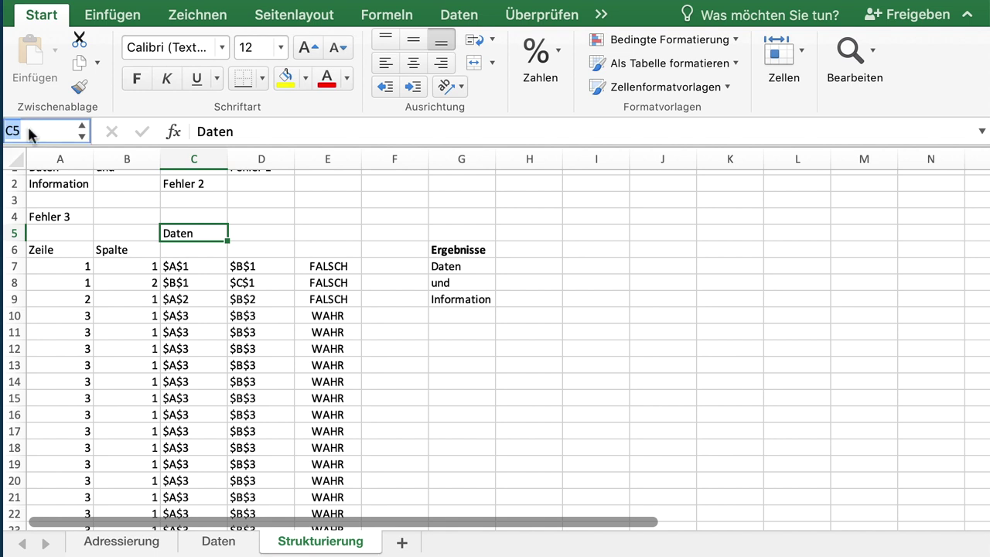
text(Werte)
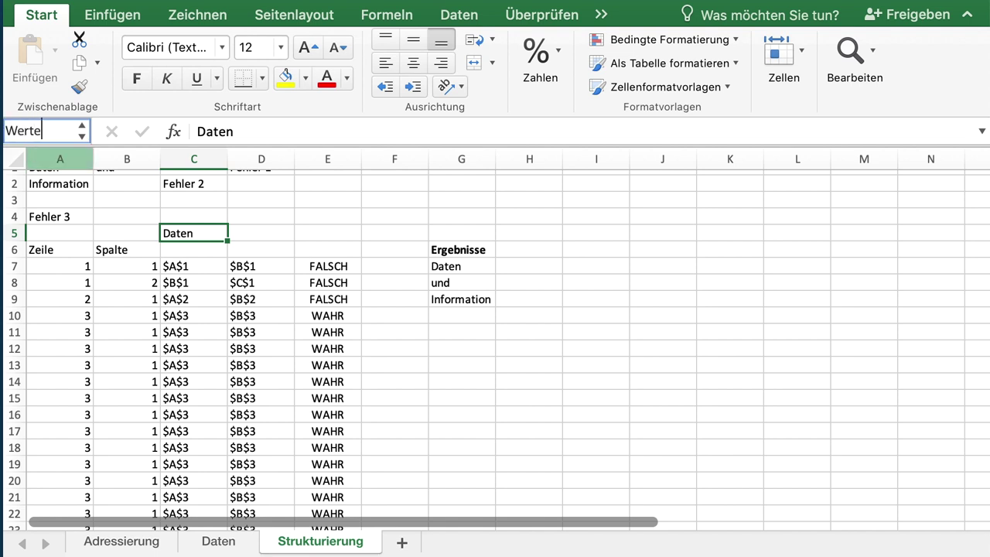
text(tabelle)
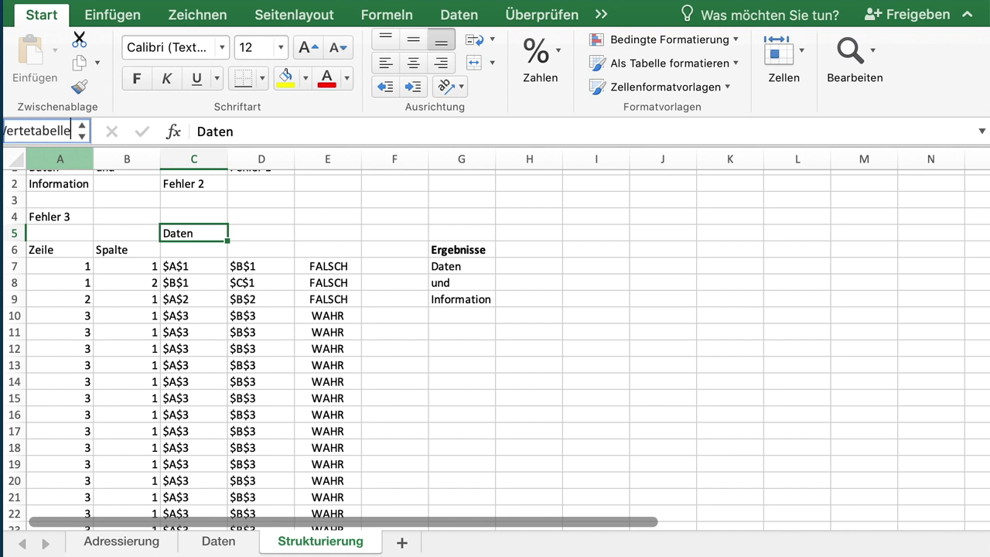
key(Return)
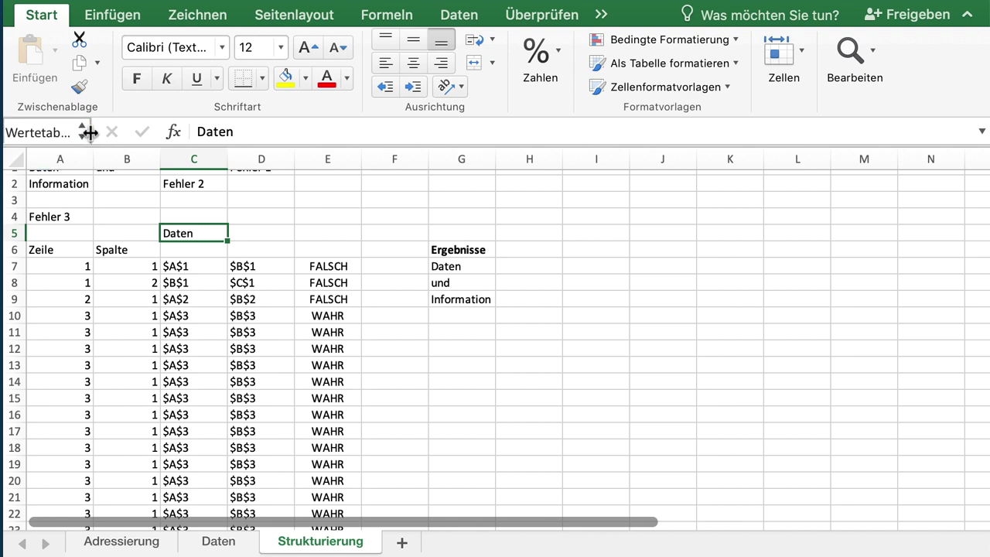
- Widen the name box to fit the full name and change the C7 formula to =ADRESSE(A7;B7;;; Wertetabelle)
drag(90, 133, 124, 137)
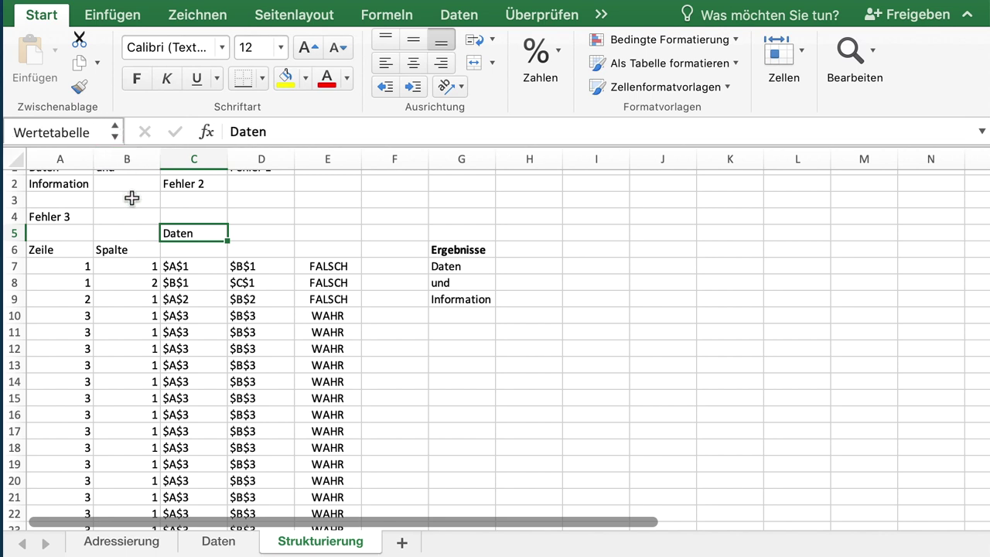
double_click(182, 266)
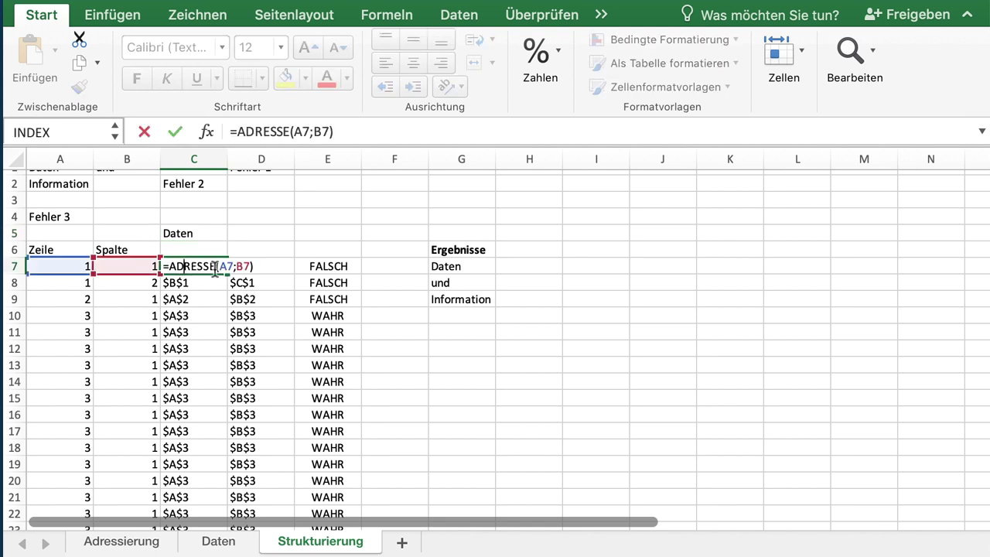
click(238, 266)
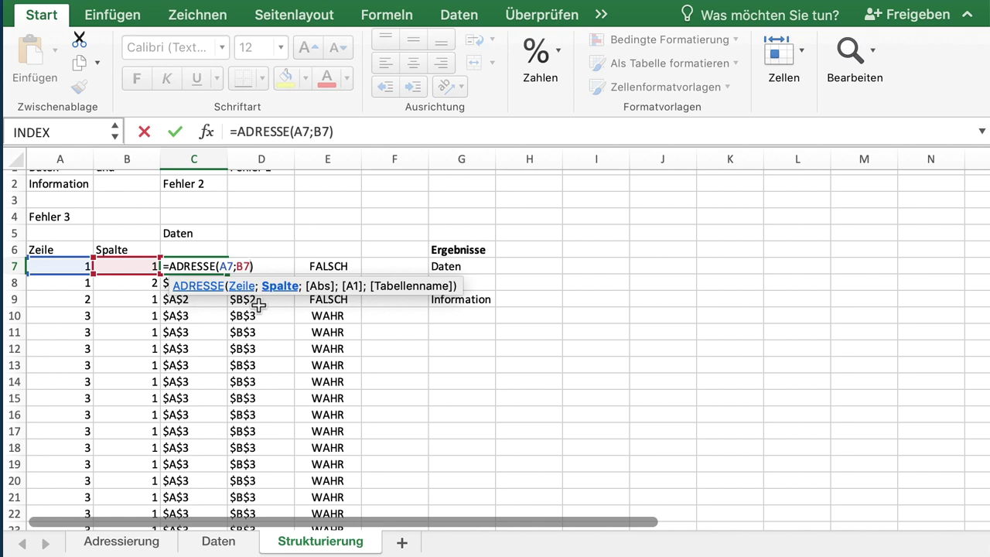
text(;;)
text(; W)
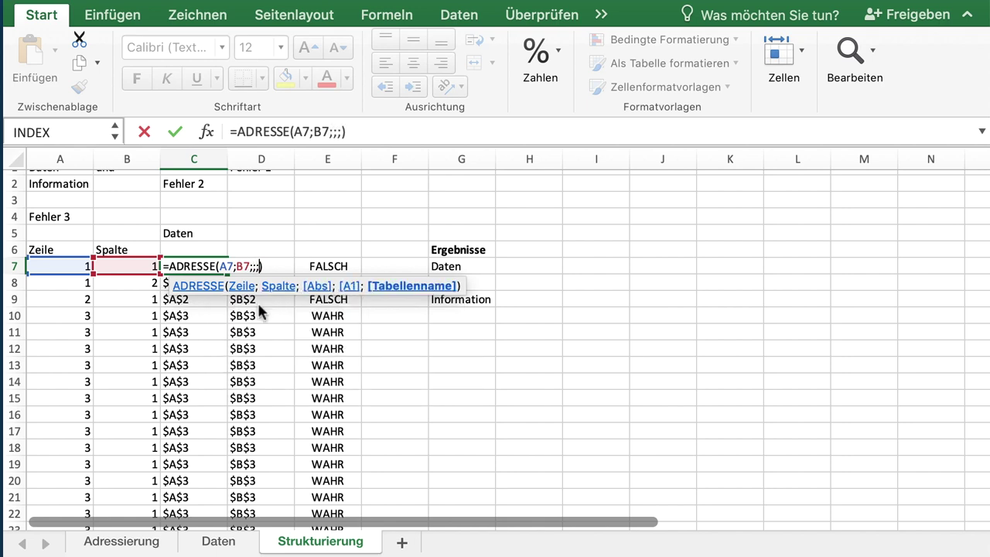
text(ertetabel)
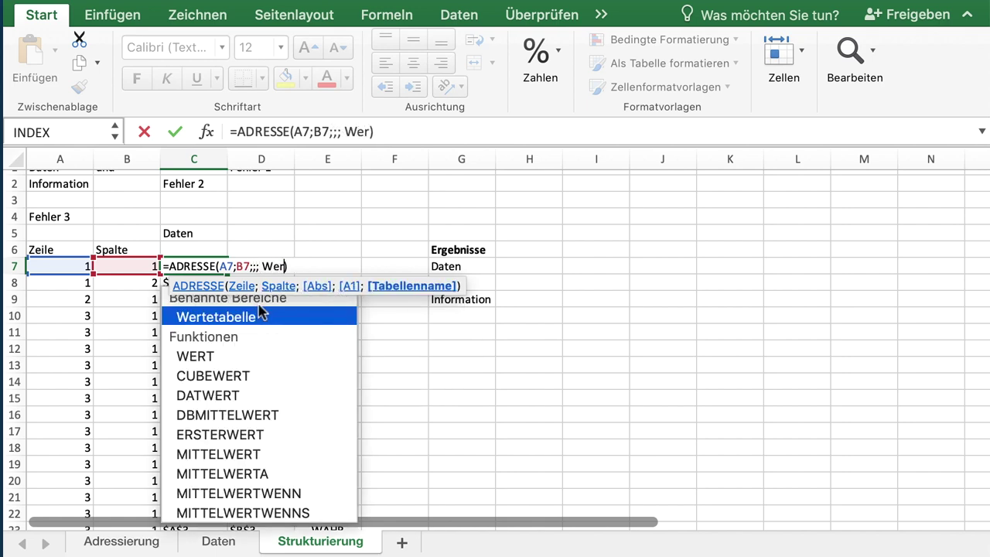
text(le)
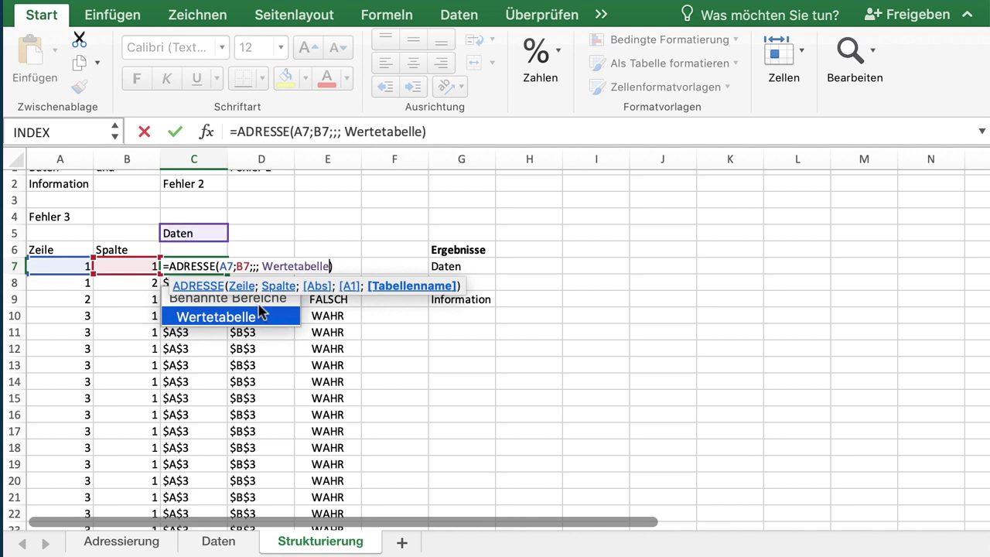
double_click(260, 311)
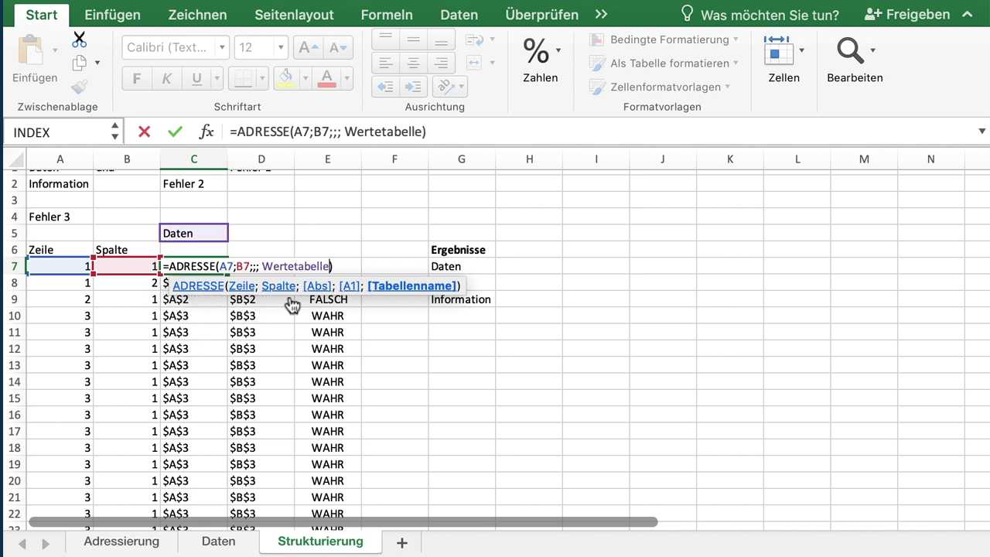
- Change the D7 formula to =ADRESSE(A7;B7+1;;; Wertetabelle) so it also takes its sheet name from the named cell
click(266, 267)
double_click(259, 266)
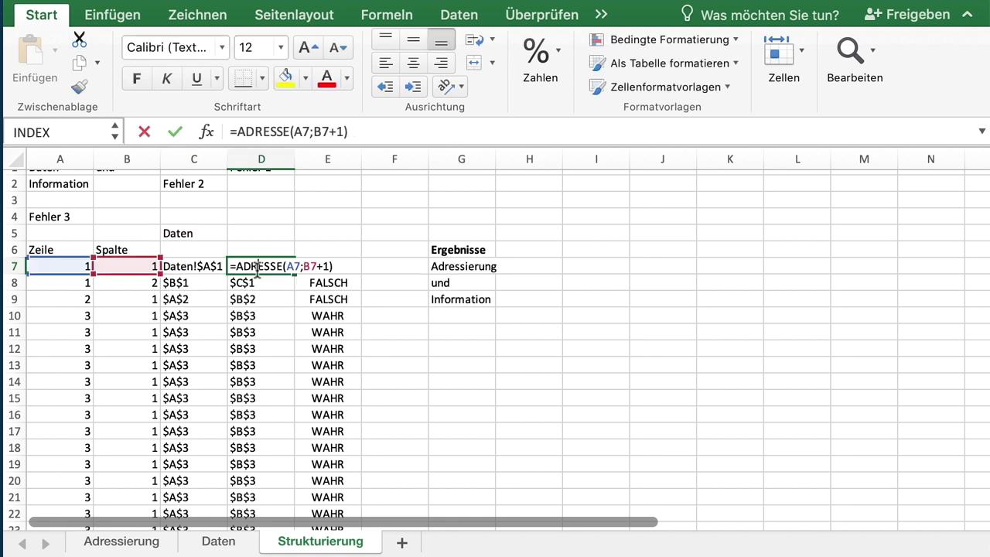
click(328, 266)
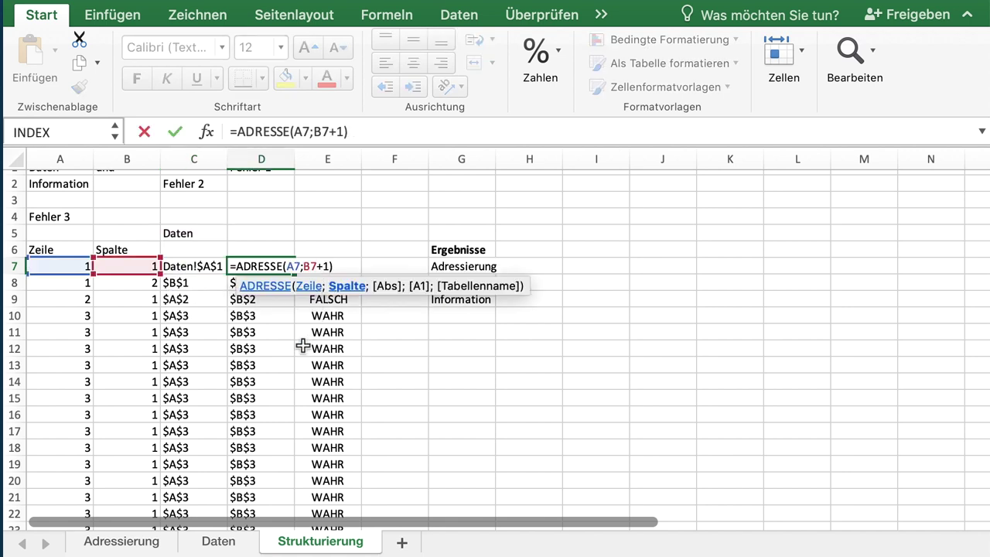
text(;;; )
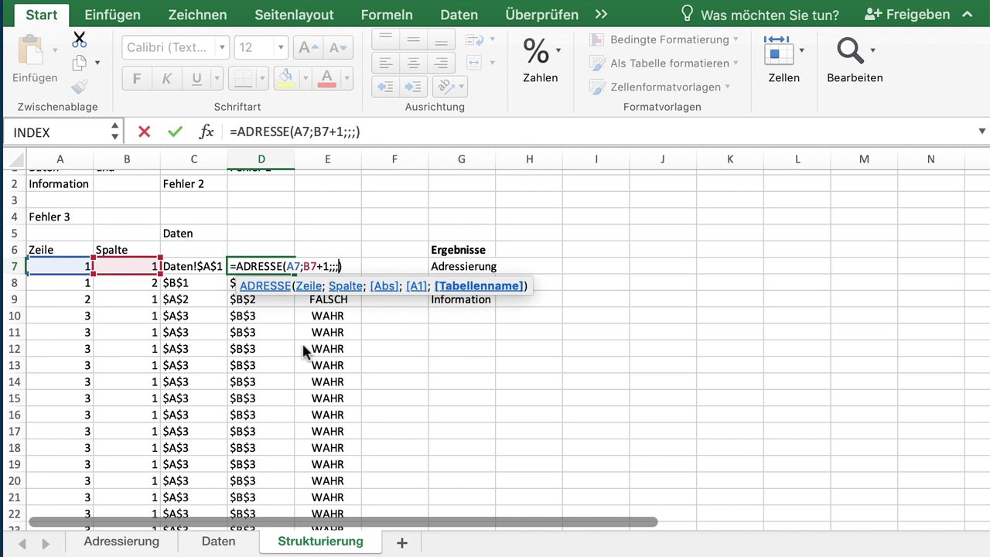
text(Werteta)
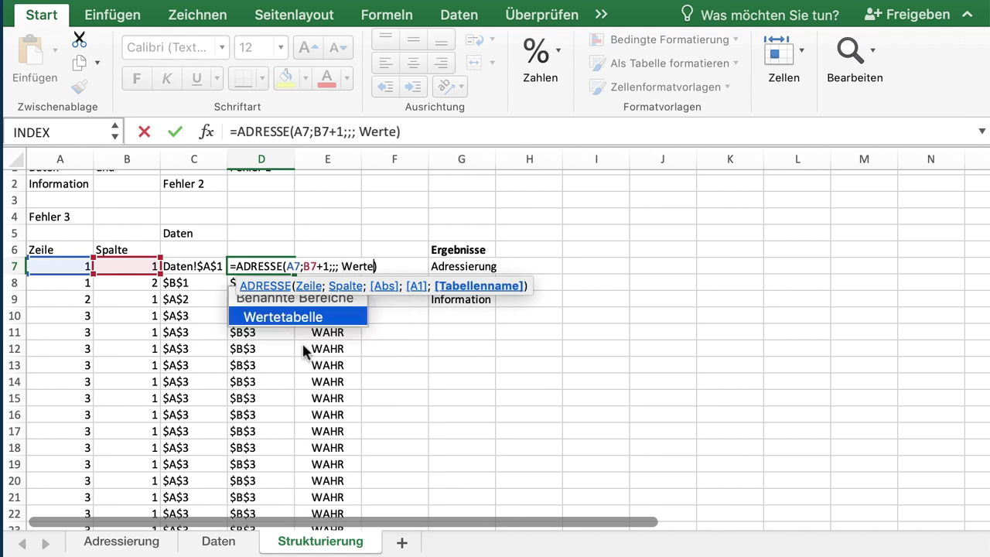
text(belle)
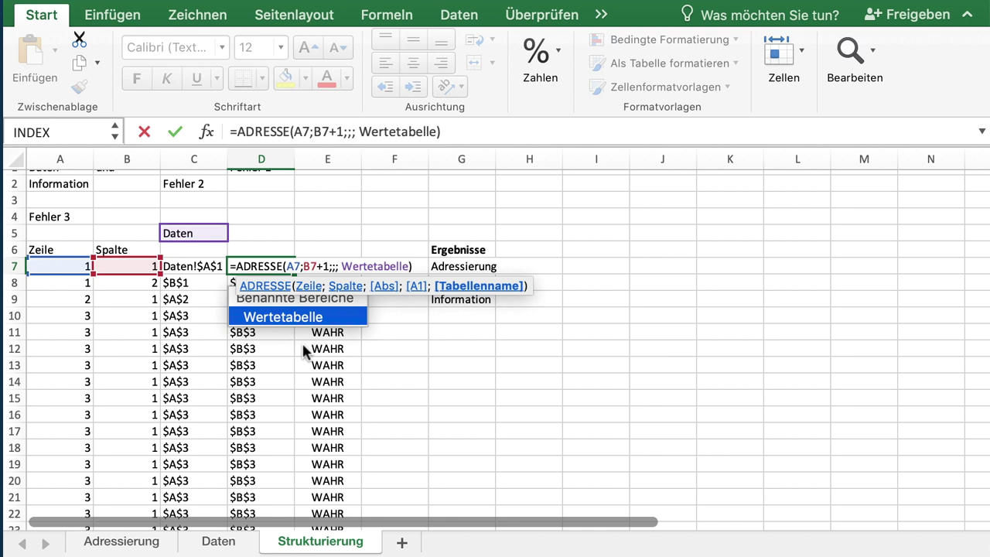
key(Return)
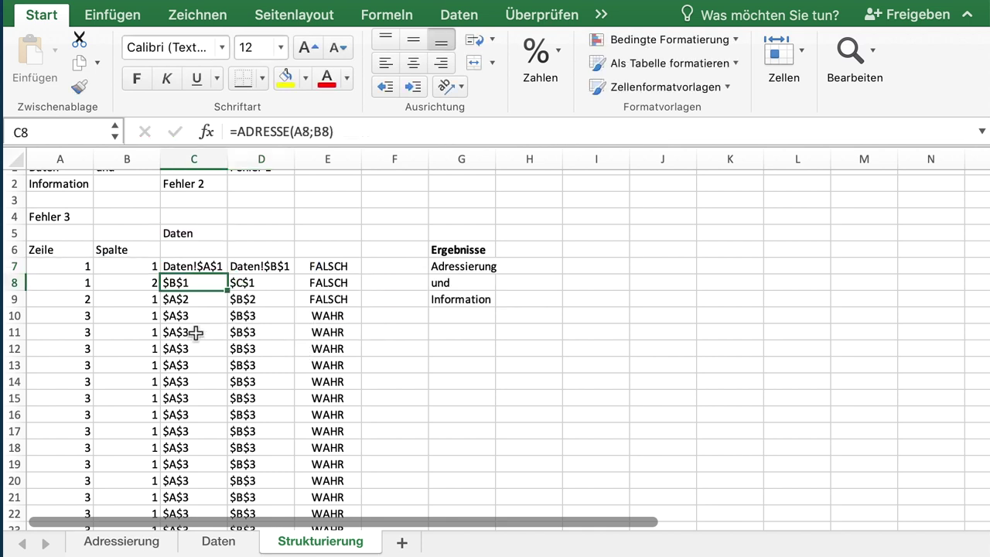
- Fill the updated address formulas in C7:D7 down to row 81
click(186, 267)
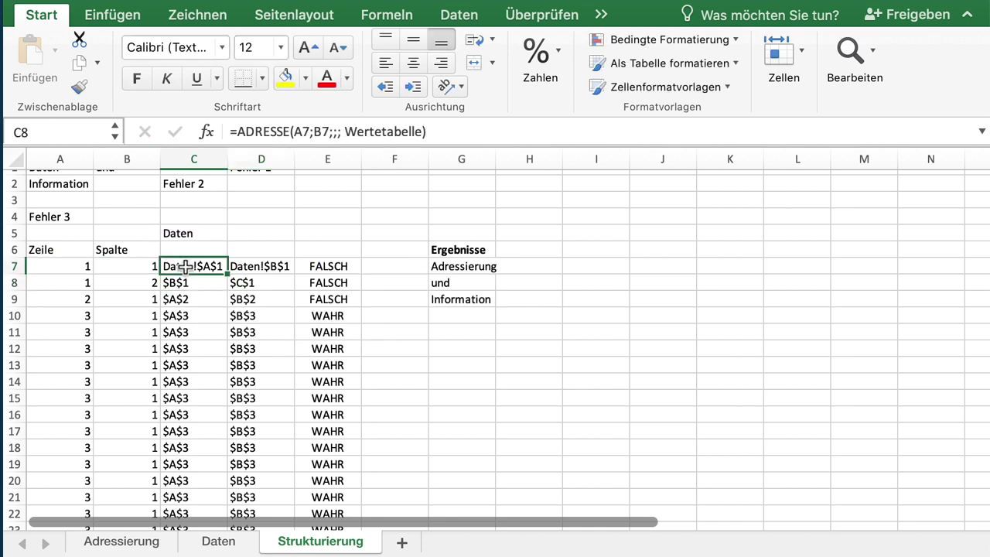
mouse_move(186, 267)
mouse_down()
mouse_move(292, 271)
mouse_move(287, 545)
mouse_move(279, 474)
mouse_up()
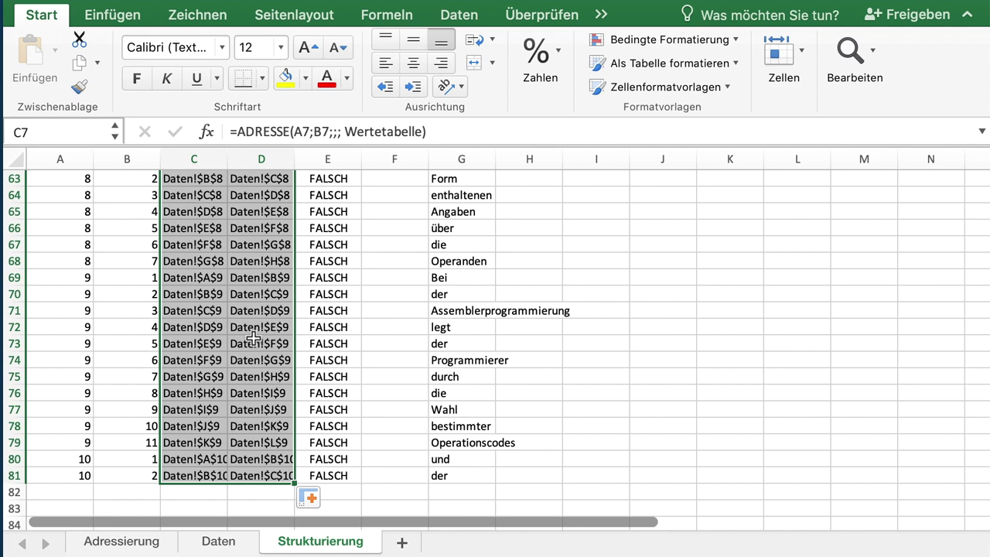
scroll(253, 338, up, 20)
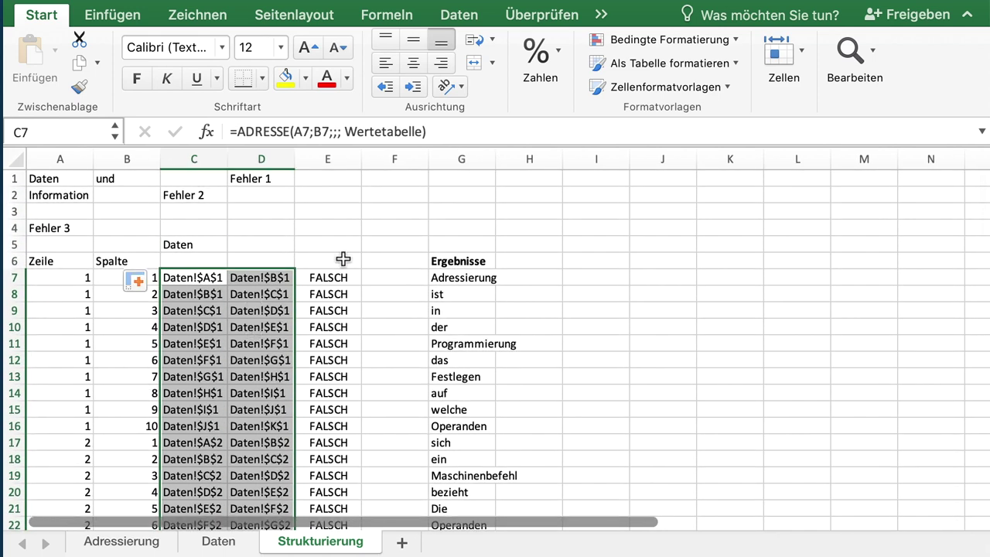
- Auto-fit the width of column G to the entries under Ergebnisse
click(548, 278)
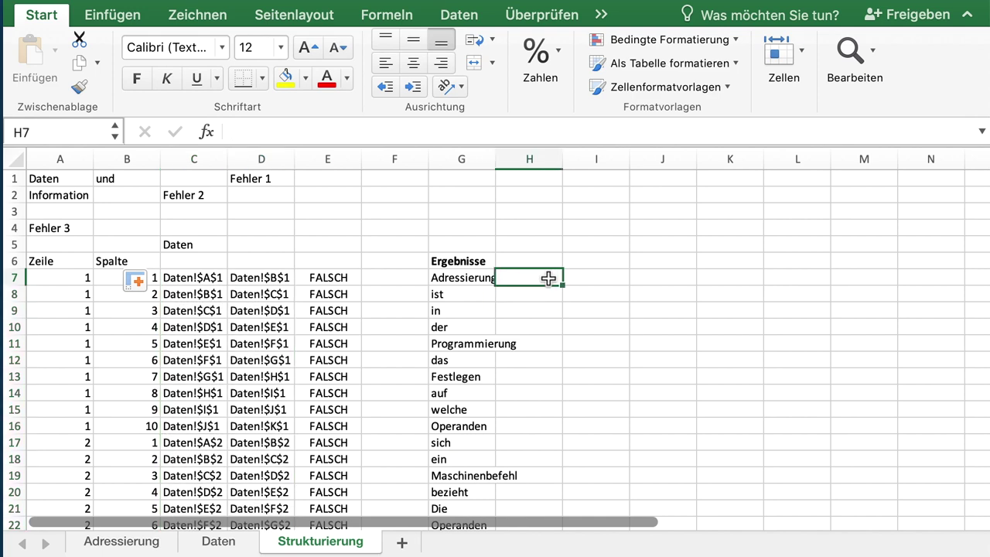
drag(492, 154, 493, 155)
double_click(492, 154)
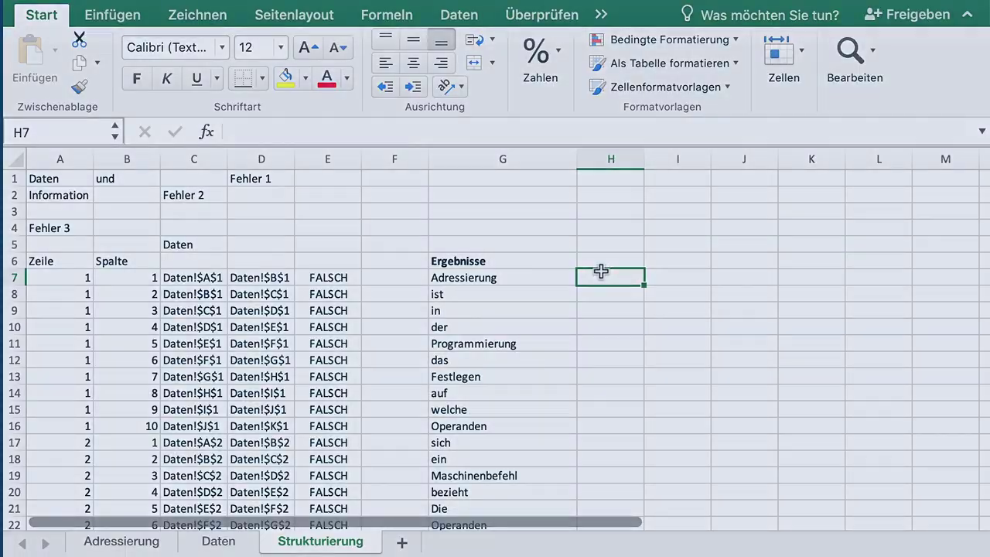